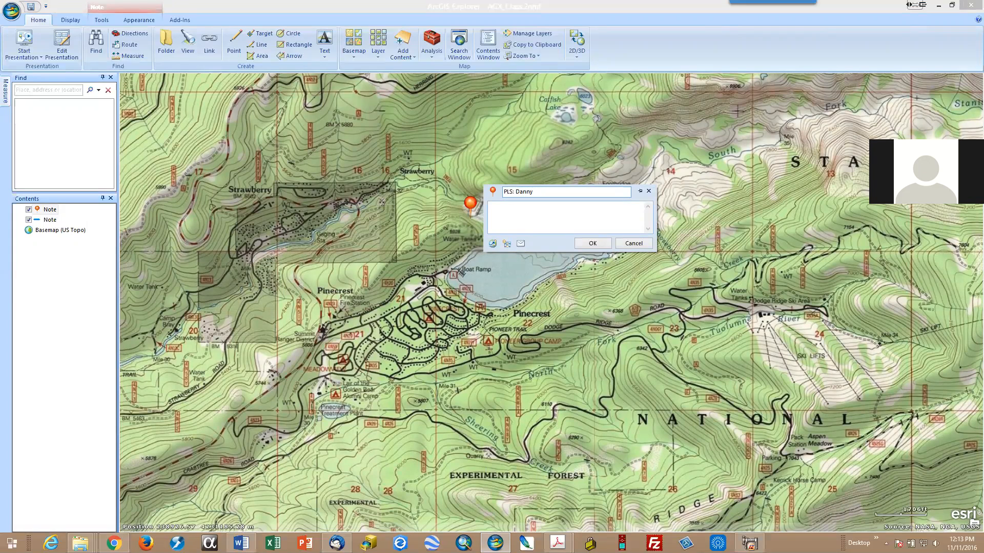
Step: Pin the popup of the PLS point note so it stays open, and accept the note with its description empty
left_click(548, 219)
left_click(640, 192)
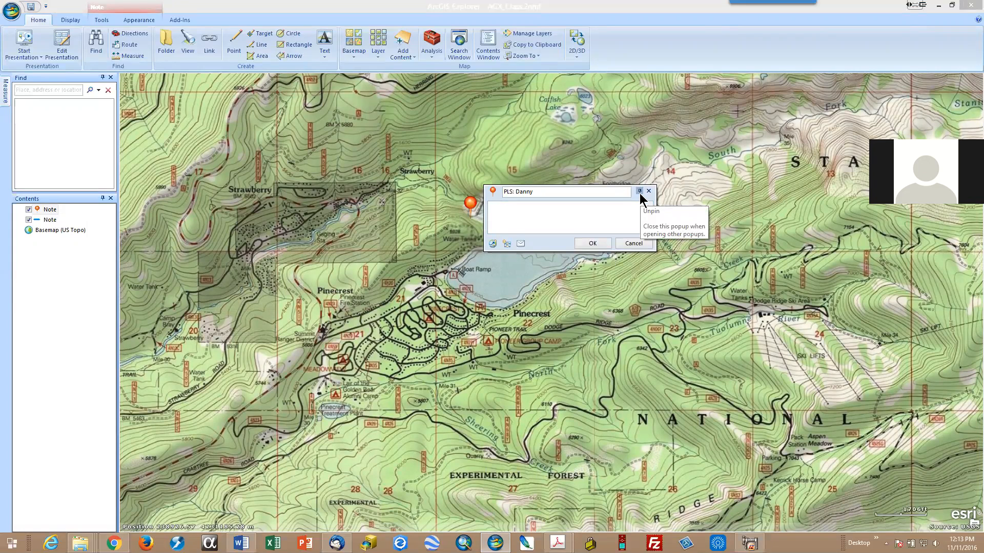
left_click(593, 245)
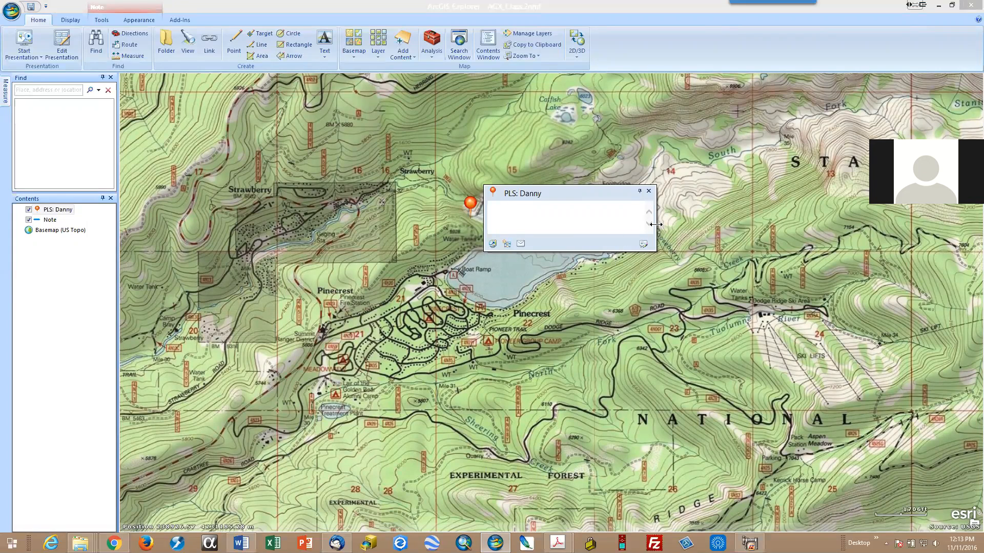
Step: Narrow the PLS popup, place it northwest of the lake, and close it
left_click_drag(656, 225, 610, 226)
left_click_drag(545, 195, 384, 125)
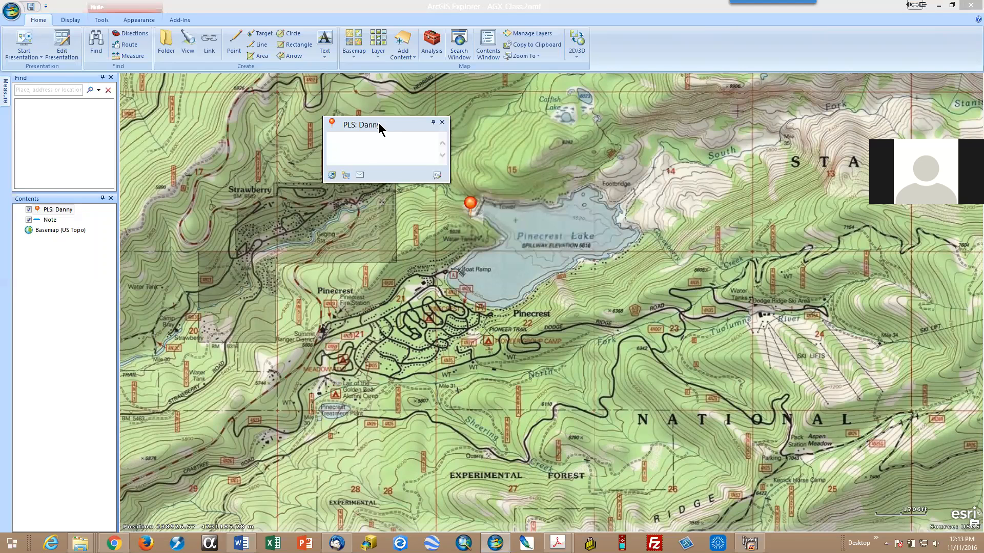
left_click_drag(380, 128, 357, 125)
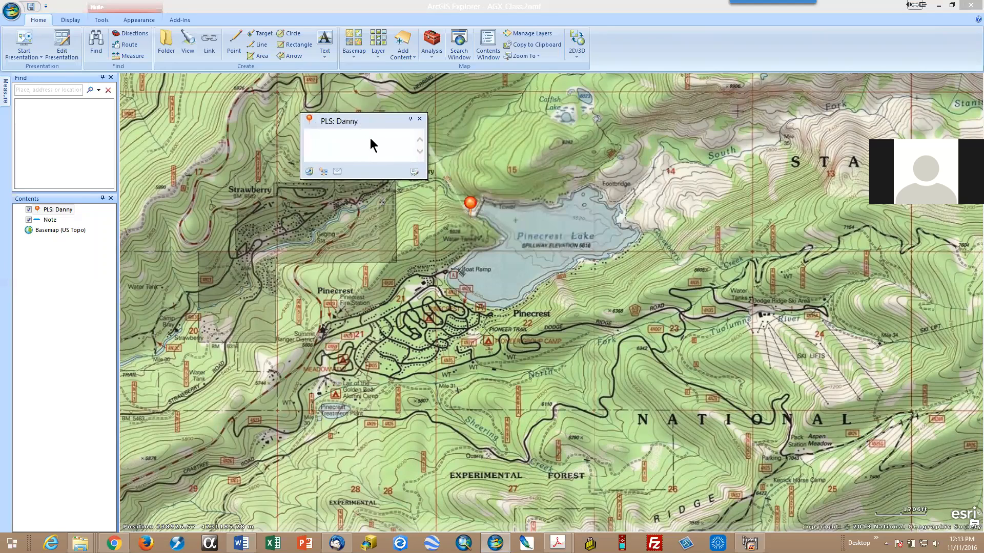
left_click(420, 119)
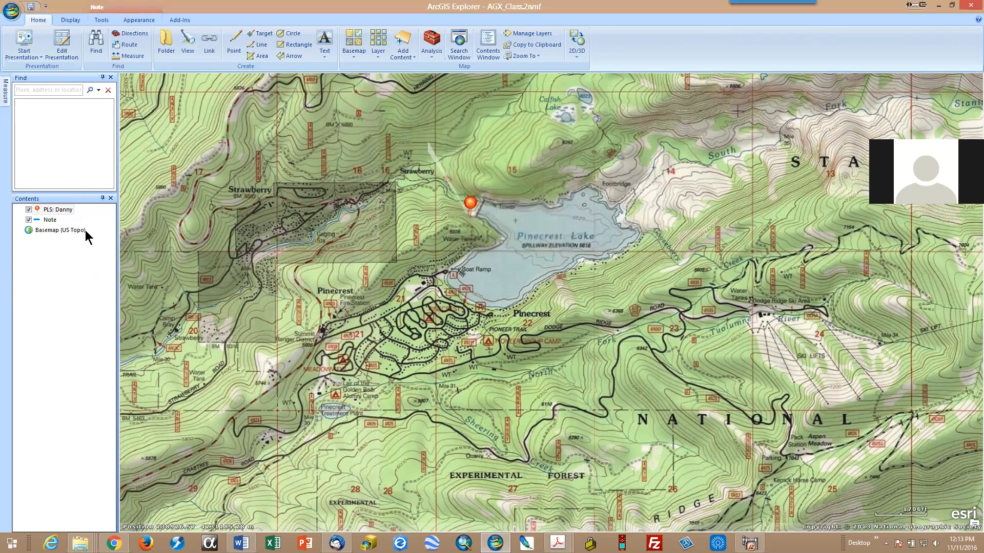
Step: Show the PLS note's popup again, place it northwest of Pinecrest Lake clear of the point, and make it narrower
right_click(65, 212)
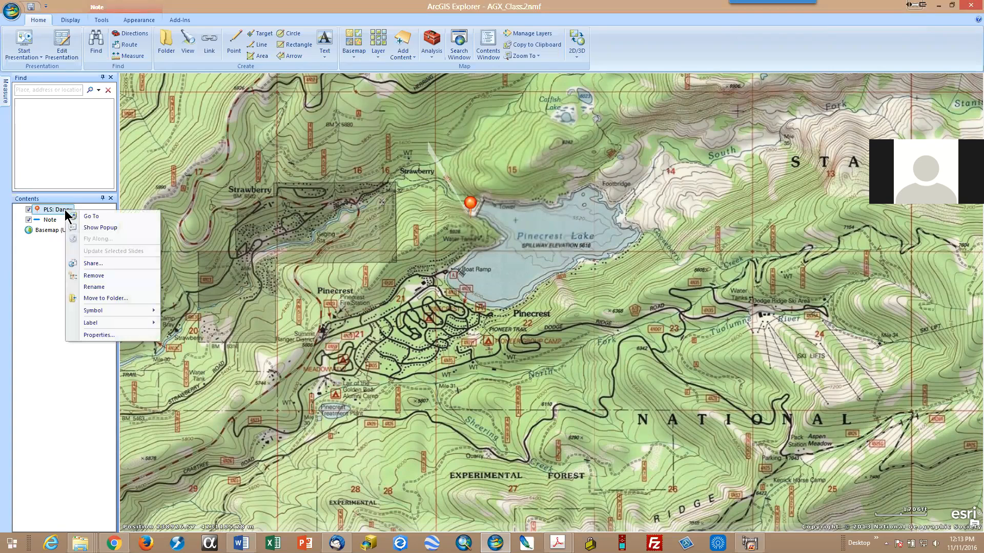
left_click(93, 226)
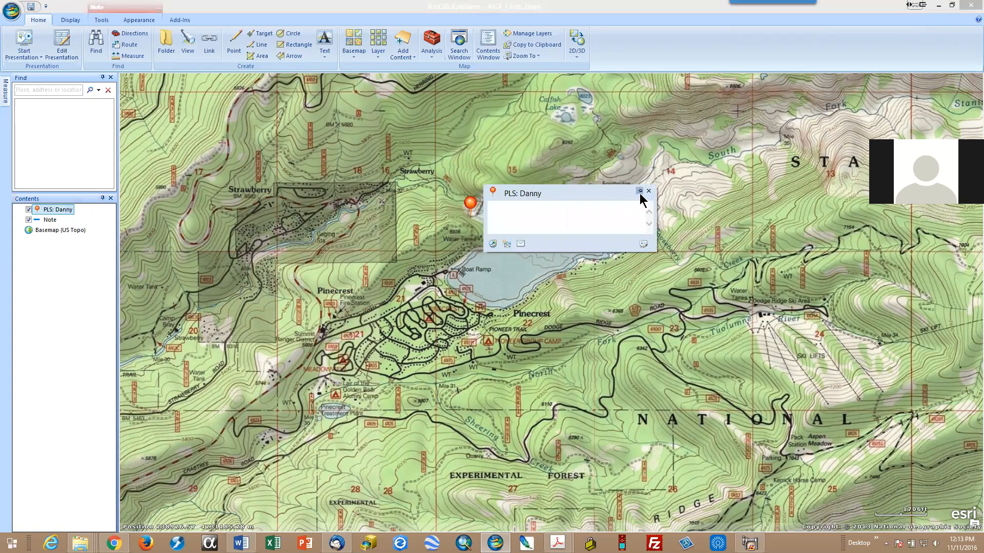
left_click_drag(601, 192, 379, 115)
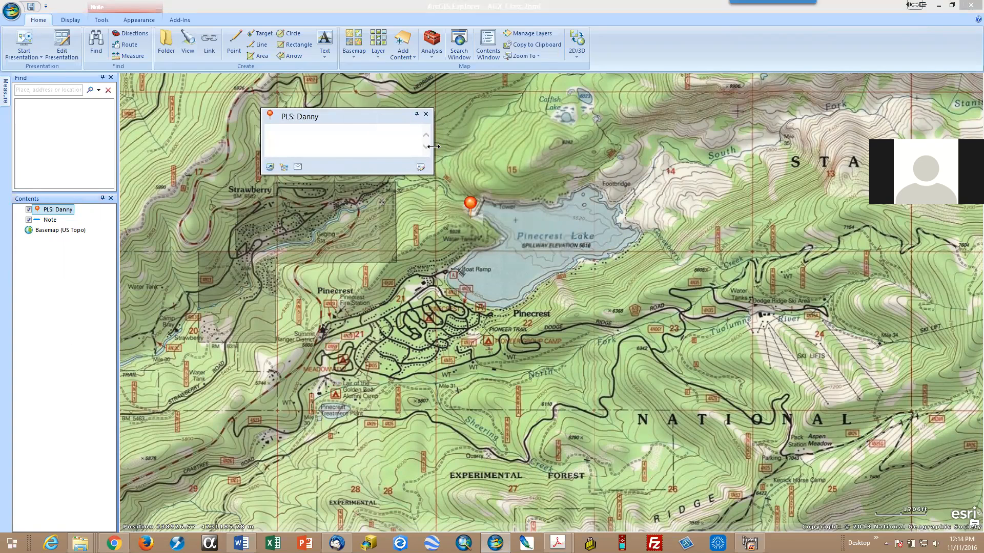
left_click_drag(433, 147, 388, 146)
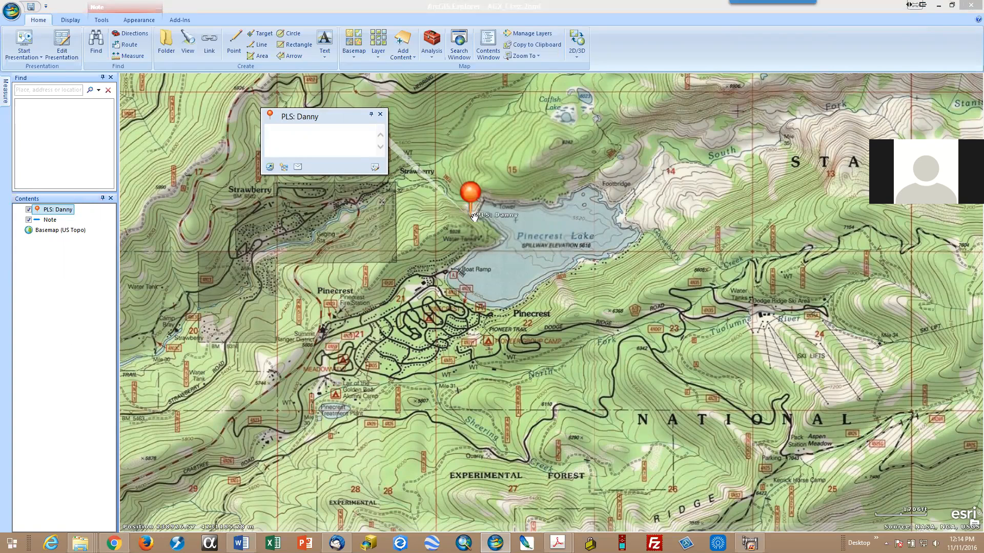
Step: Change the PLS point note's symbol to Red Sphere
right_click(53, 211)
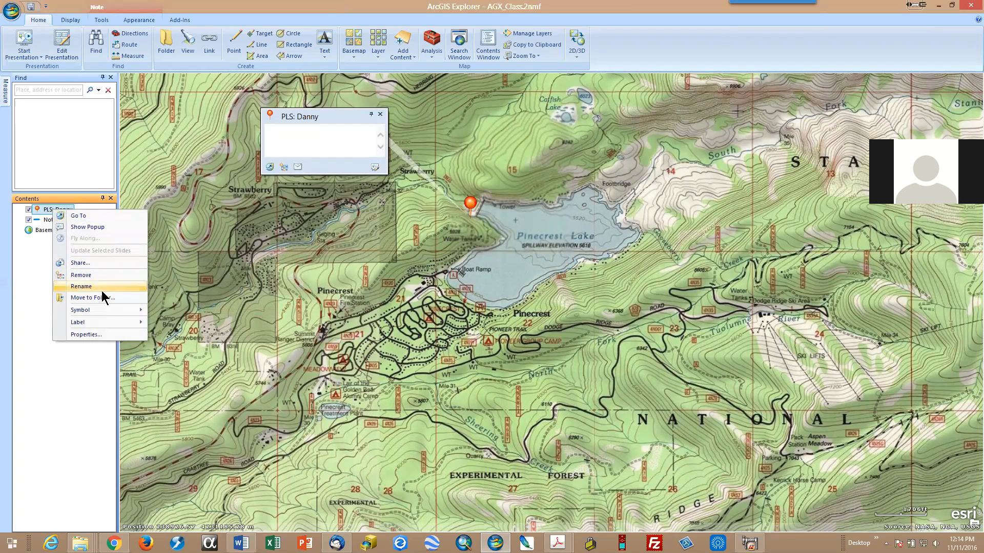
mouse_move(104, 310)
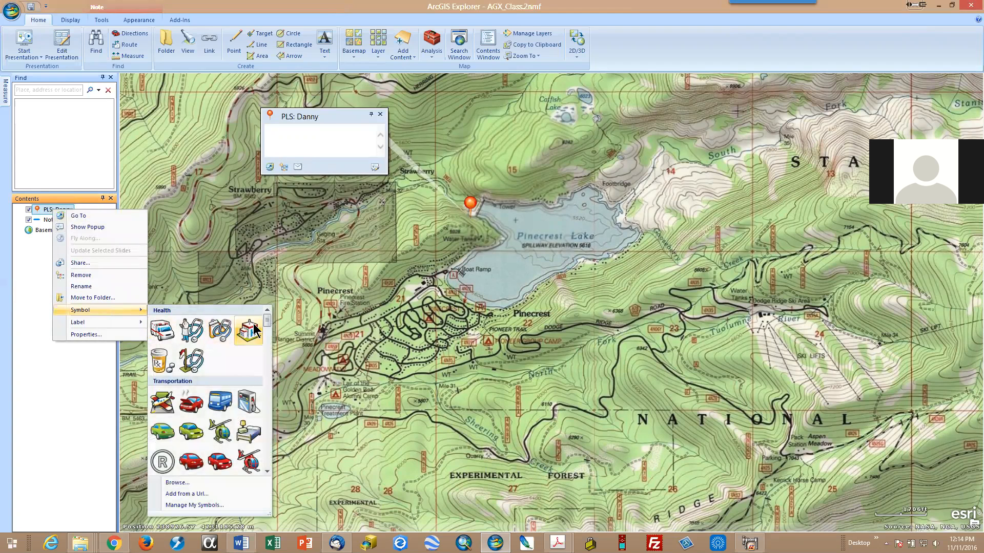
left_click_drag(265, 317, 264, 442)
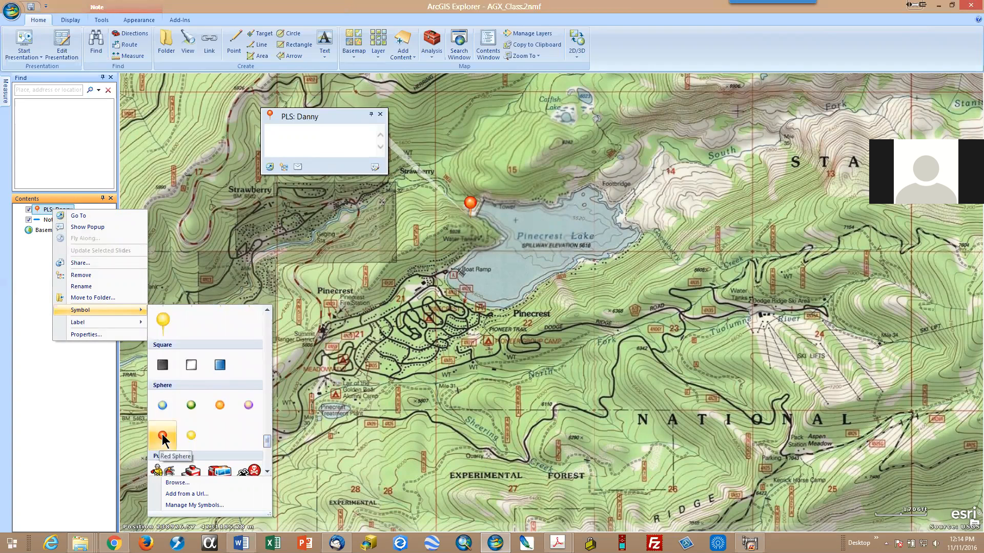
left_click(162, 437)
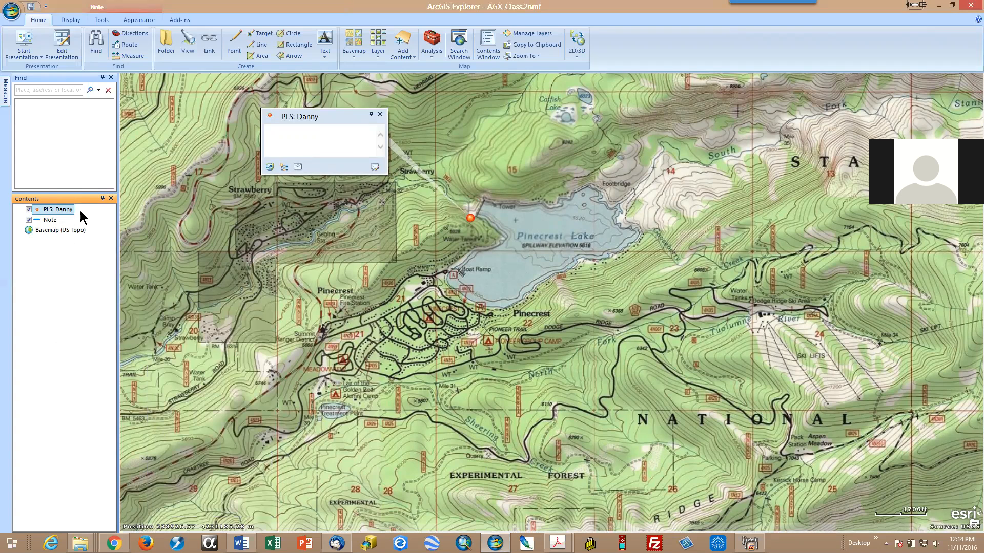
Step: Save the map as a new file in the Projects folder, named 20161111_ followed by the search subject's first name and SAR
left_click(11, 15)
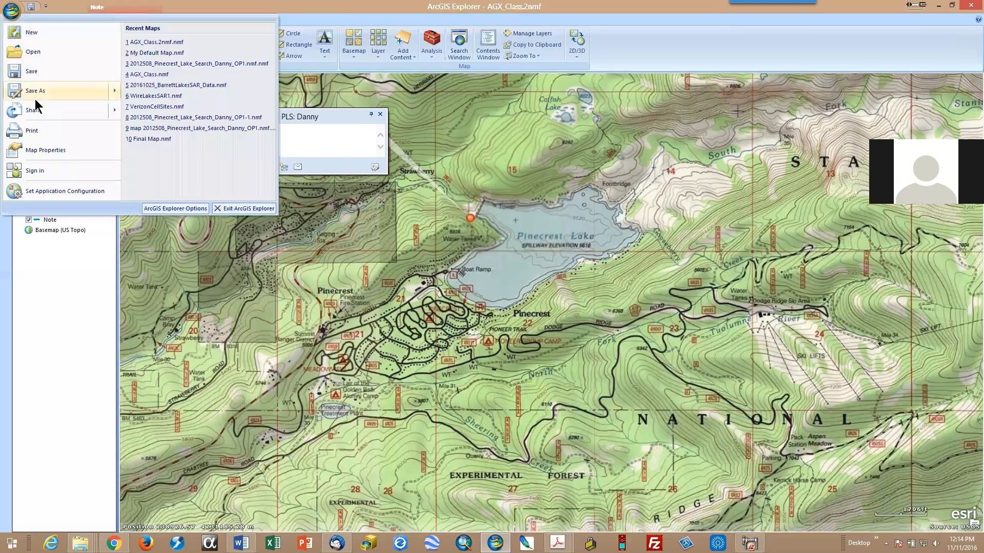
mouse_move(33, 92)
left_click(167, 44)
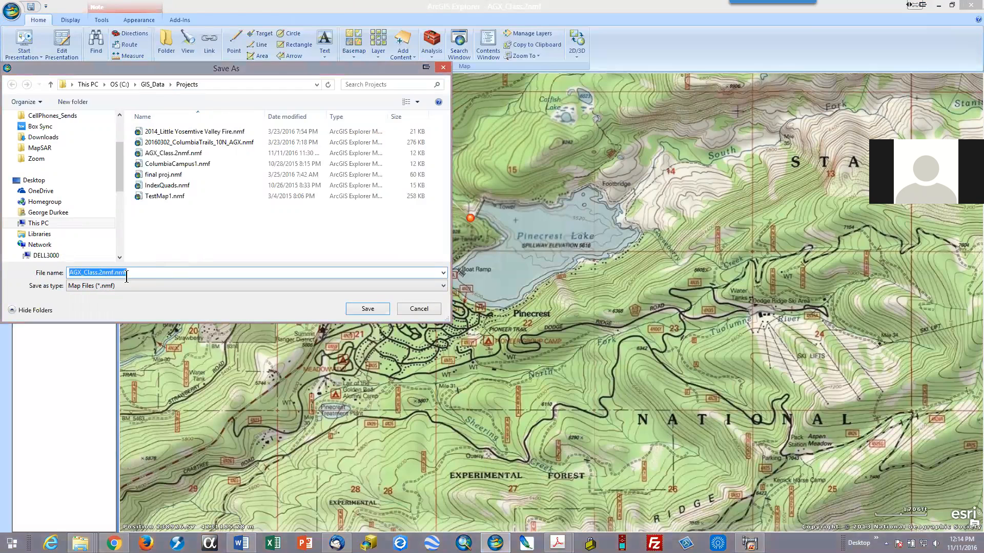
left_click_drag(114, 272, 12, 272)
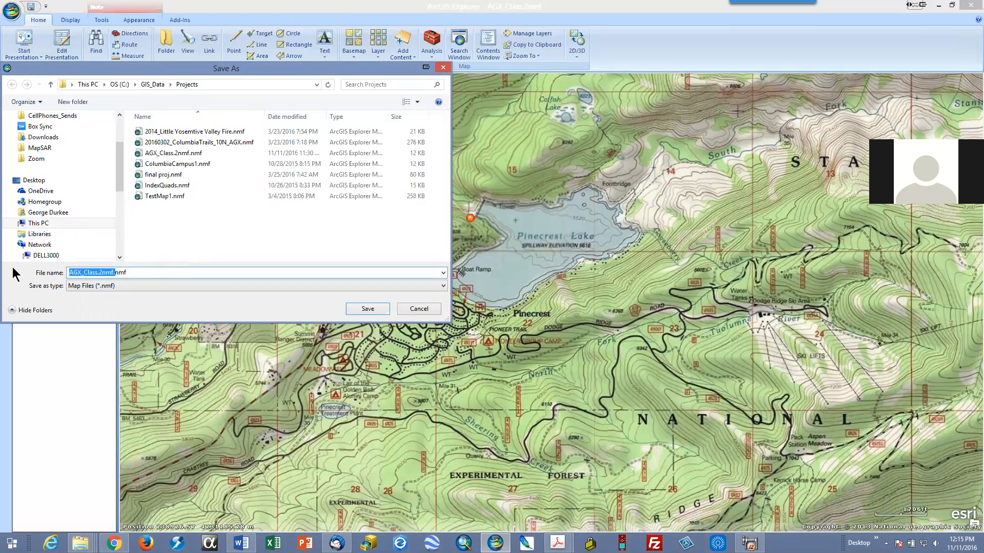
type("2016")
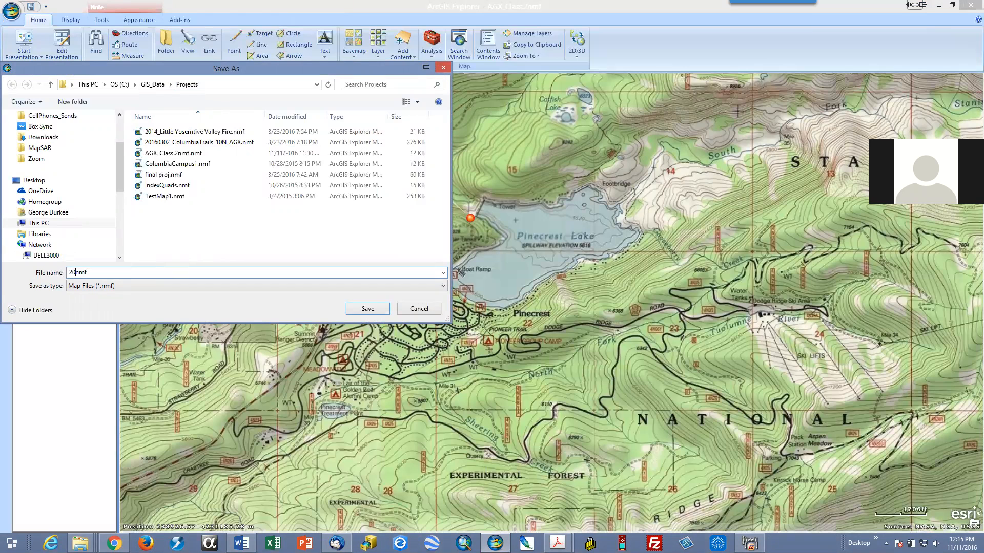
type("1111_DannySAR.")
key("Return")
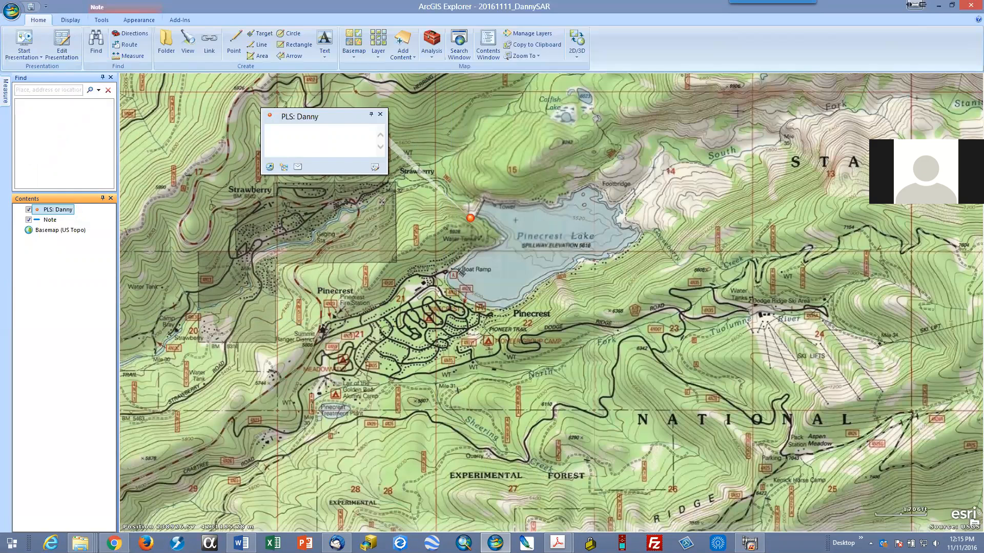
Step: Switch to the Word class outline to review the final project's required map elements, and return to ArcGIS Explorer
left_click(241, 543)
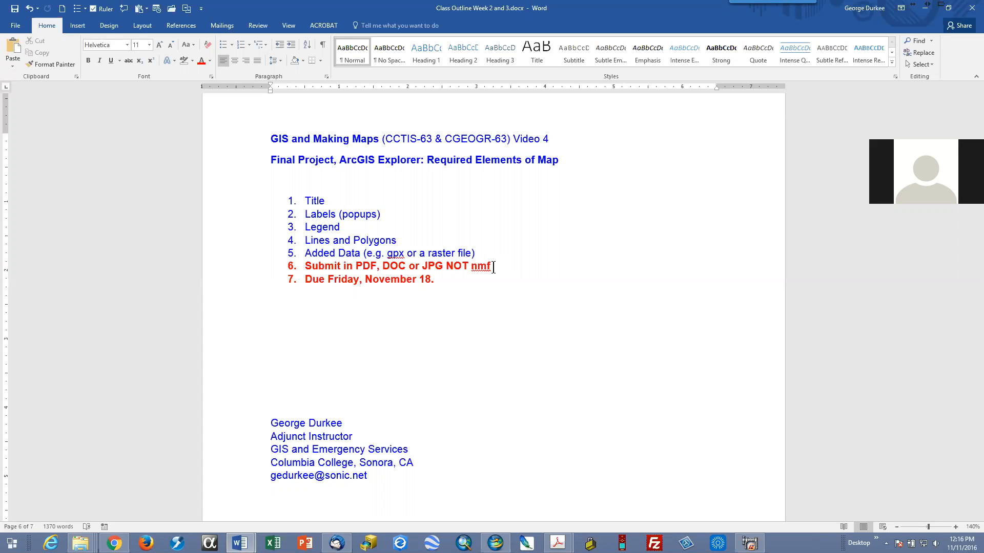
left_click(945, 10)
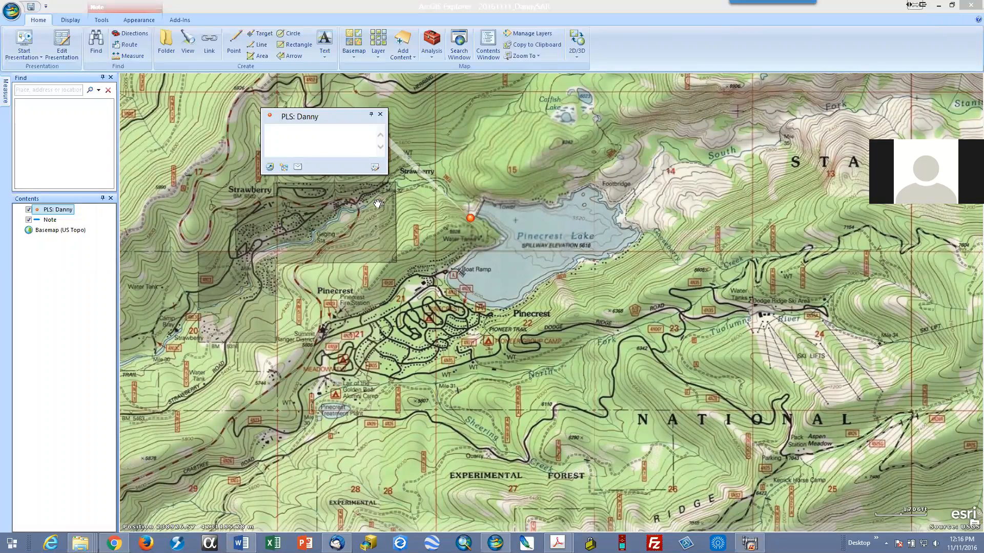
Step: Draw a line note along Pinecrest Lake's south and east shore, from the Boat Ramp to the Footbridge
left_click(261, 46)
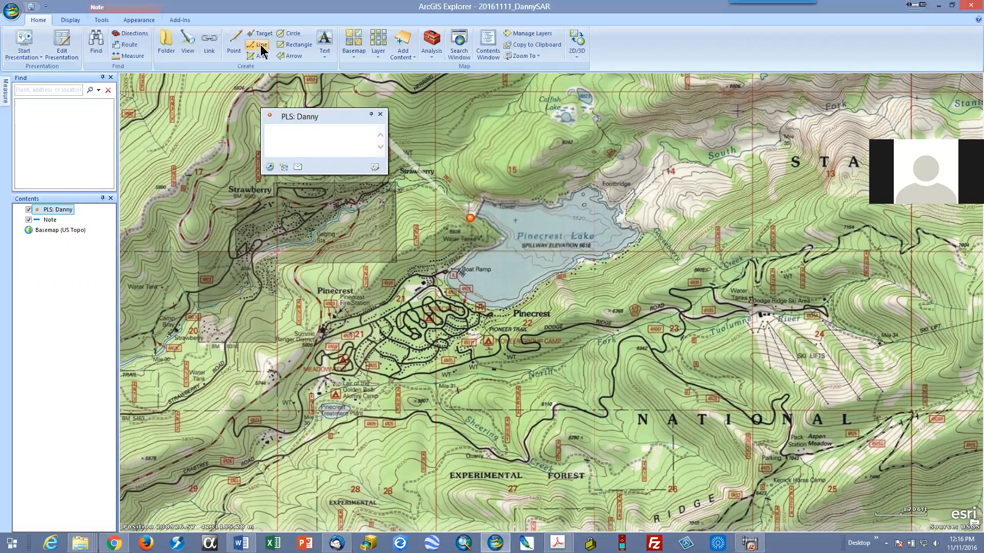
left_click(446, 275)
left_click(463, 295)
left_click(494, 309)
left_click(522, 304)
double_click(579, 264)
left_click(611, 264)
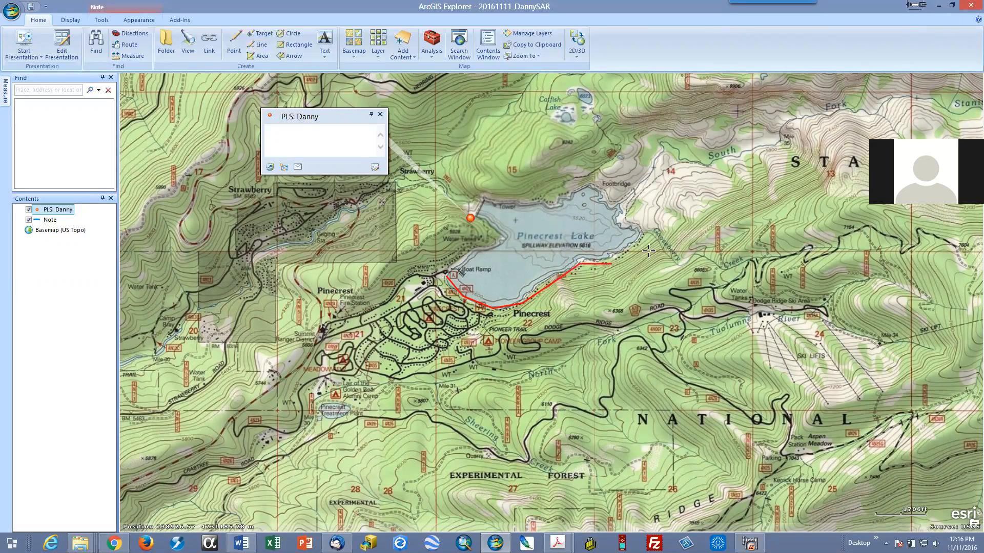
left_click(644, 238)
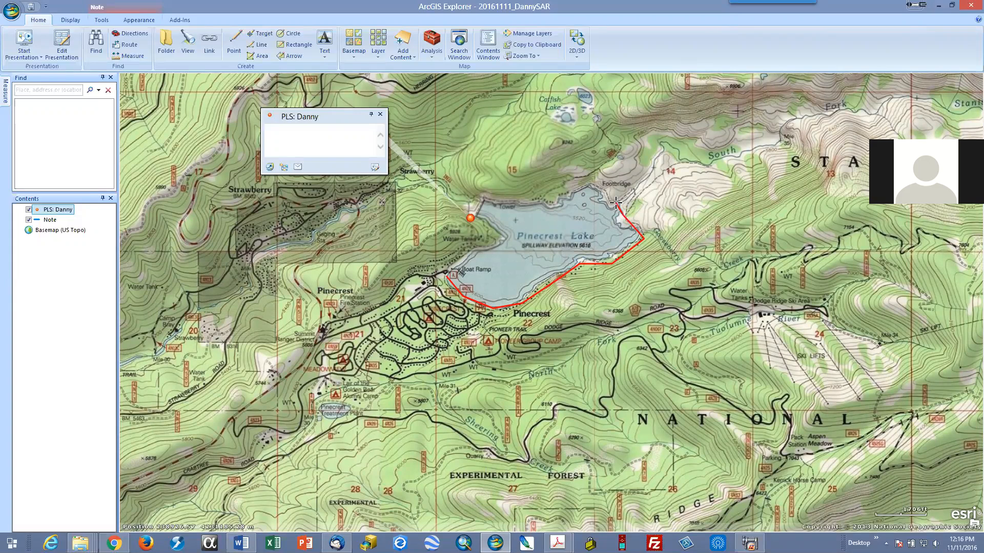
double_click(616, 202)
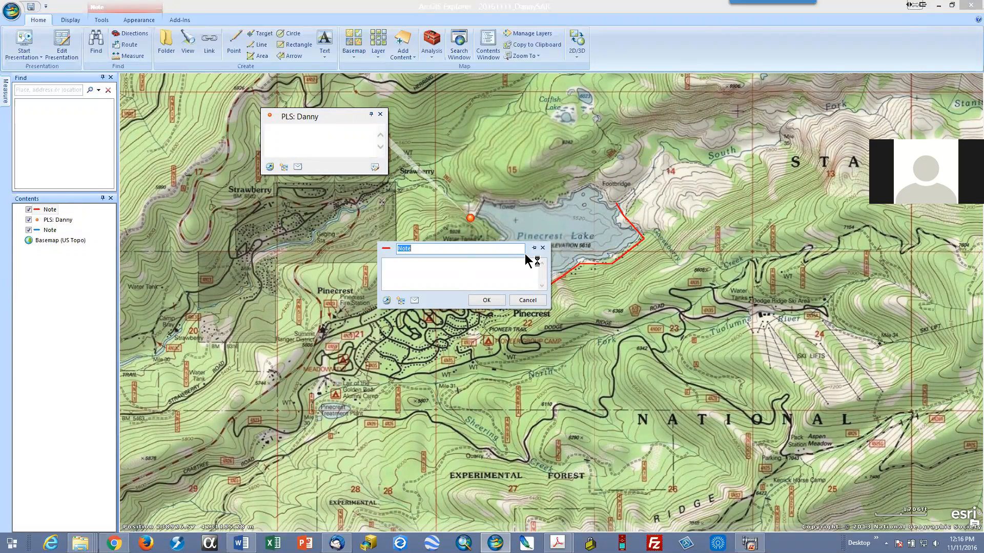
Step: Title the shore line's note "Team 1" with the description "Search shore of lake.", and place its narrowed popup southeast of the lake
left_click_drag(526, 259, 720, 316)
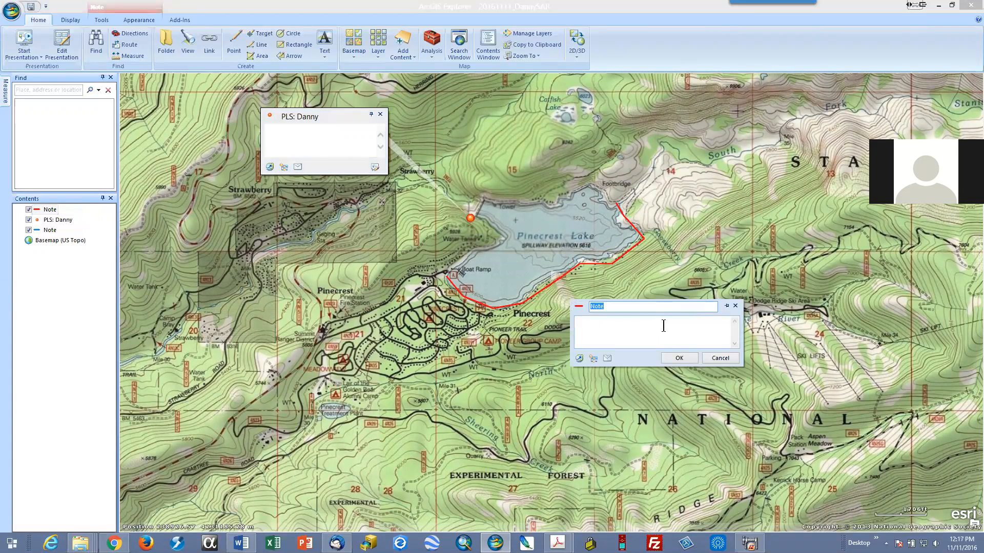
type("Team 1")
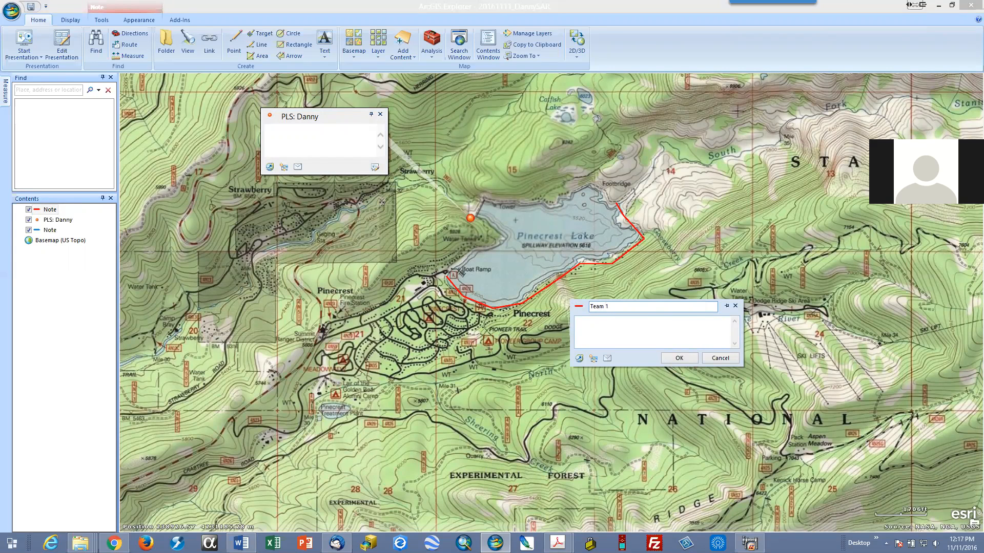
left_click(619, 337)
type("Search")
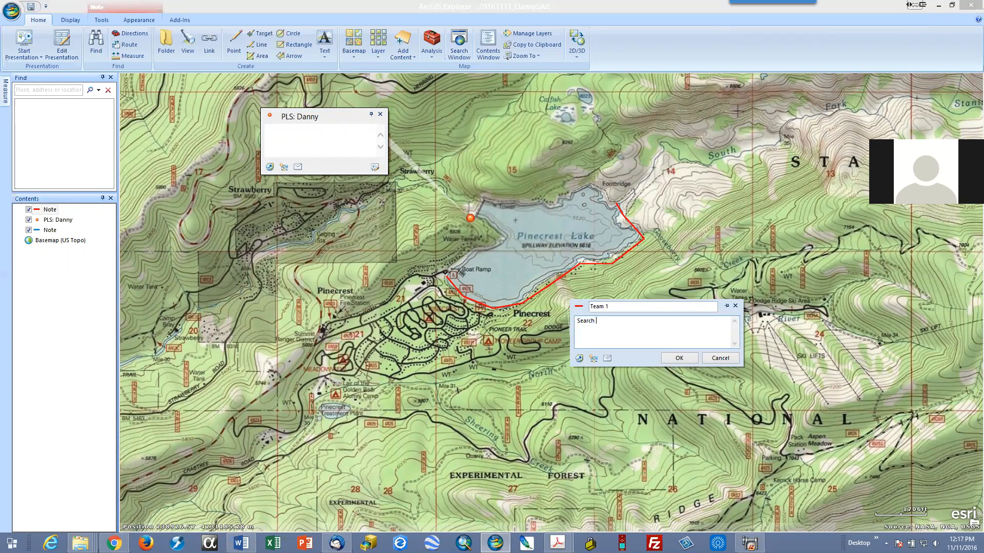
type(" shore of lake.")
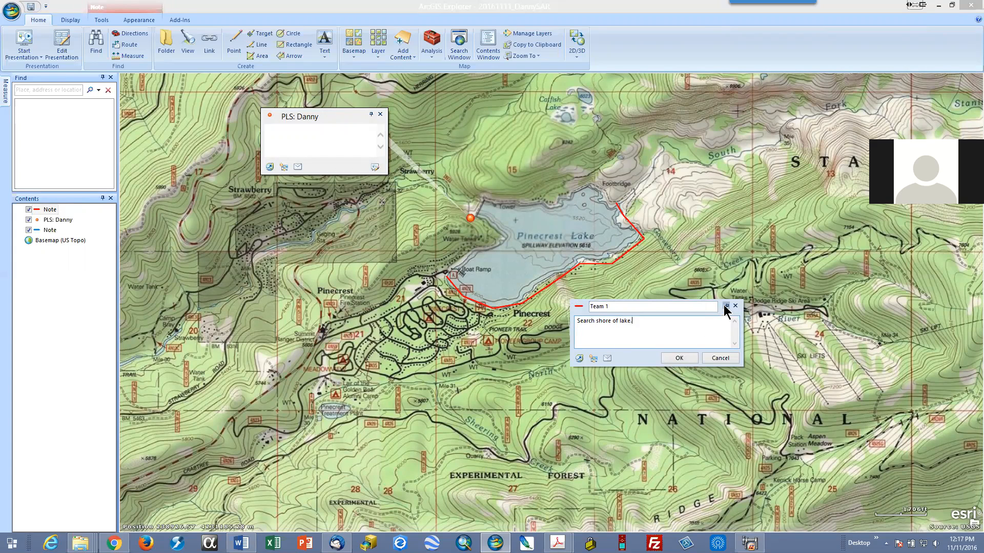
left_click(682, 358)
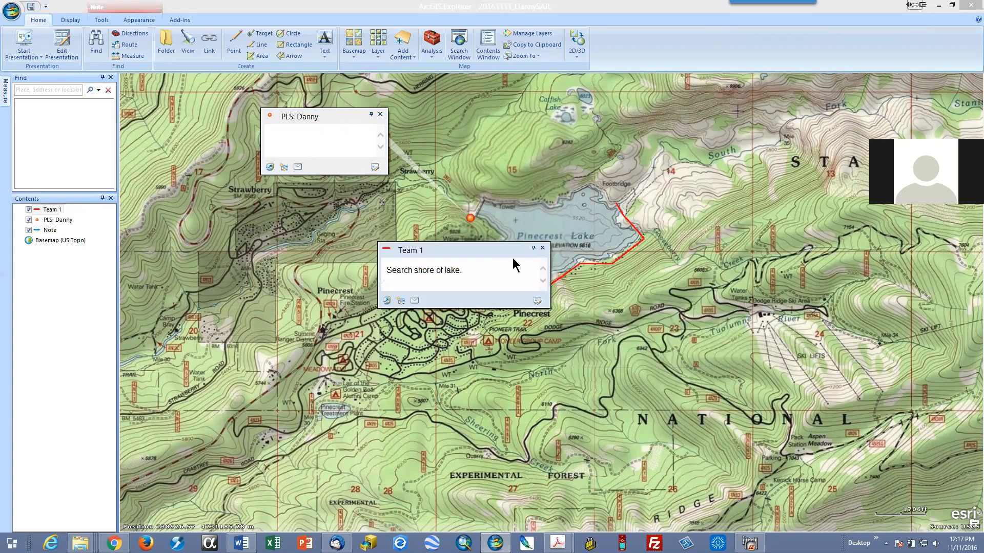
left_click_drag(495, 251, 769, 277)
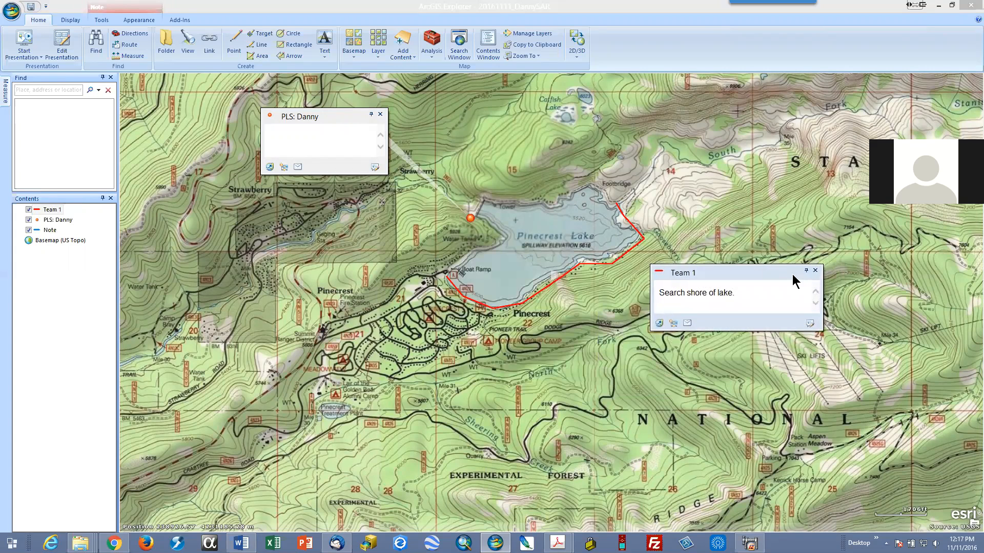
left_click_drag(826, 306, 777, 287)
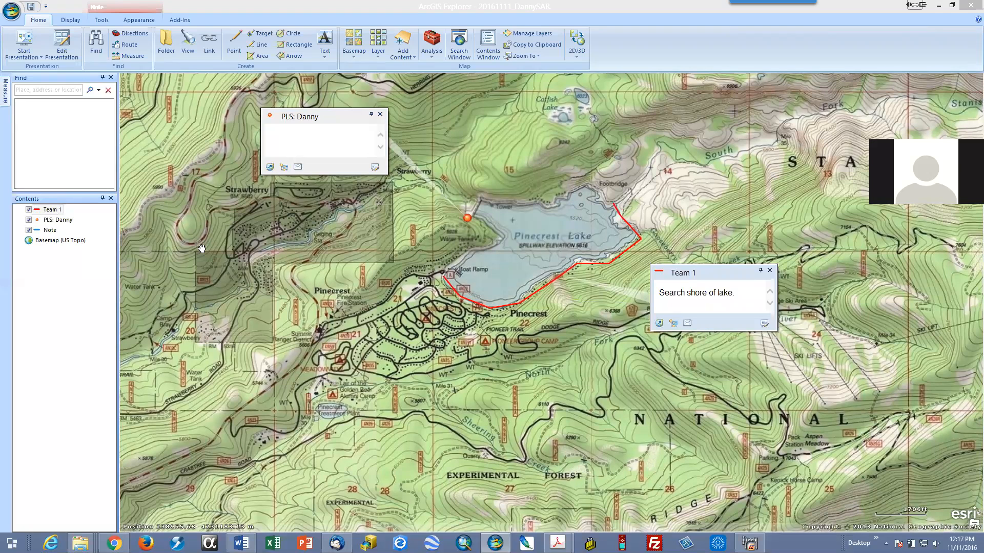
Step: Draw an area note south of Pinecrest Lake, following the shore east from the Boat Ramp and enclosing the campground loops and Pioneer Trail group camp
left_click(257, 56)
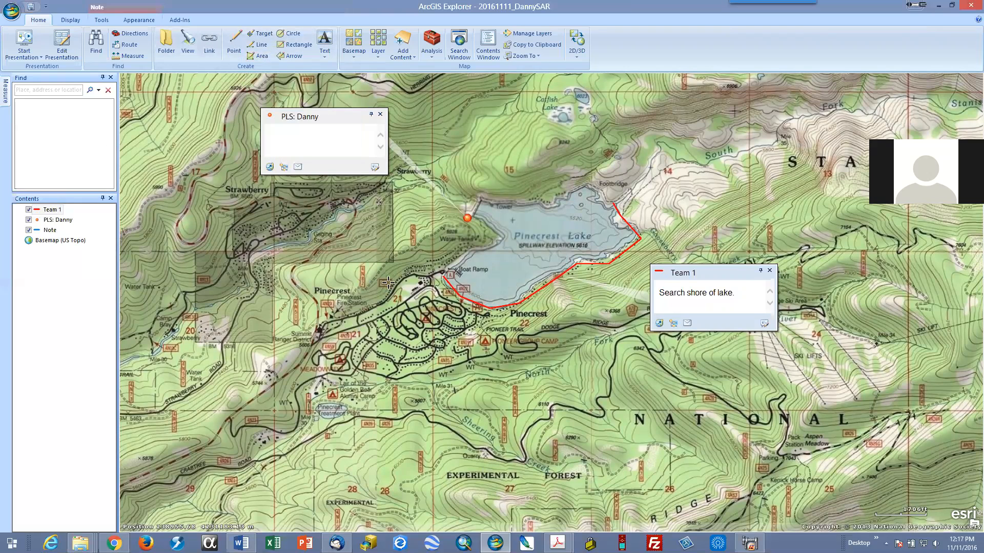
left_click(431, 279)
left_click(474, 311)
left_click(517, 308)
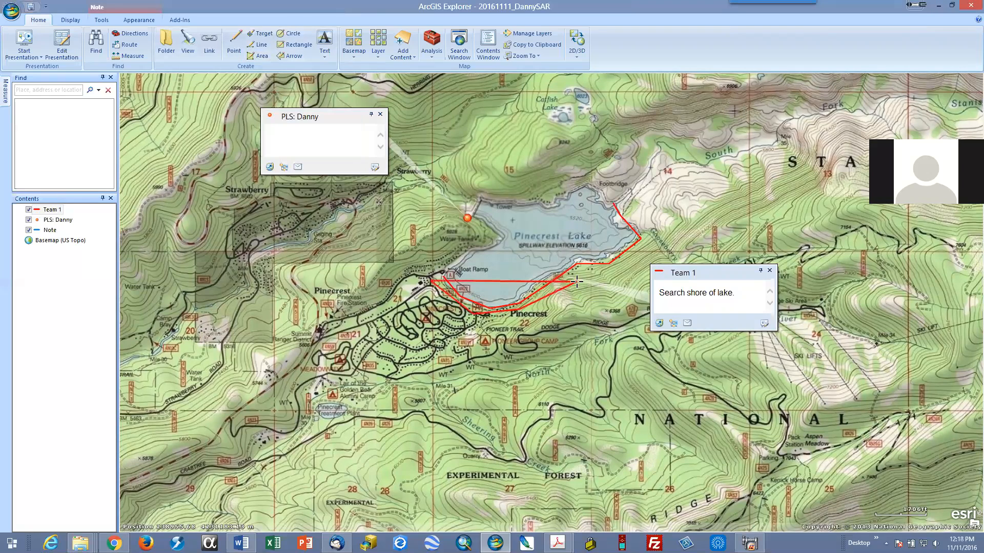
left_click(567, 280)
left_click(602, 321)
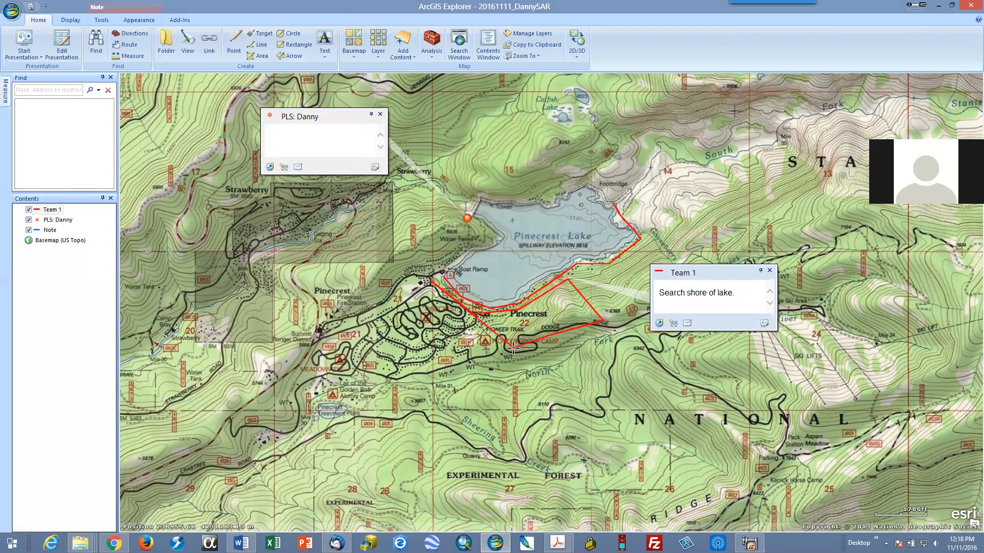
left_click(462, 359)
left_click(408, 360)
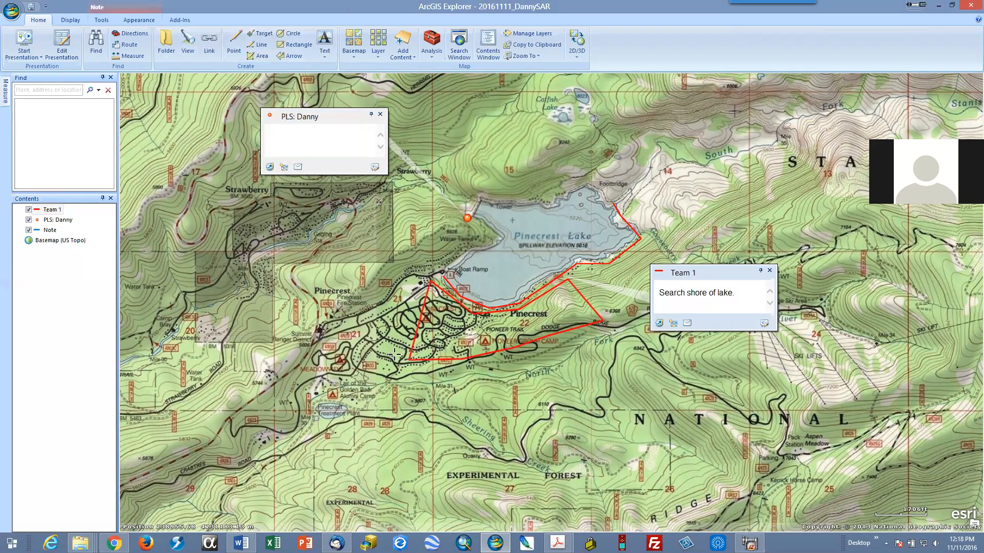
left_click(360, 314)
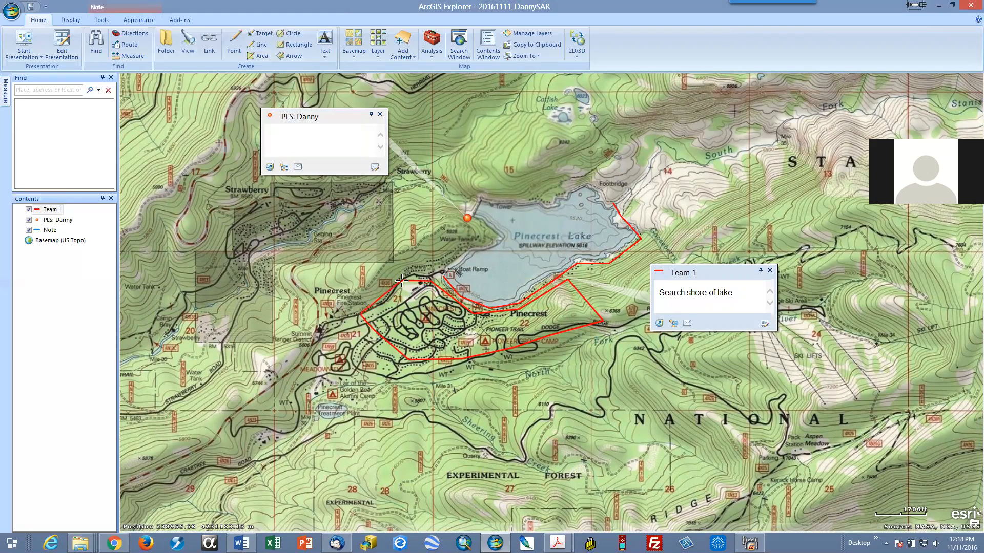
double_click(414, 274)
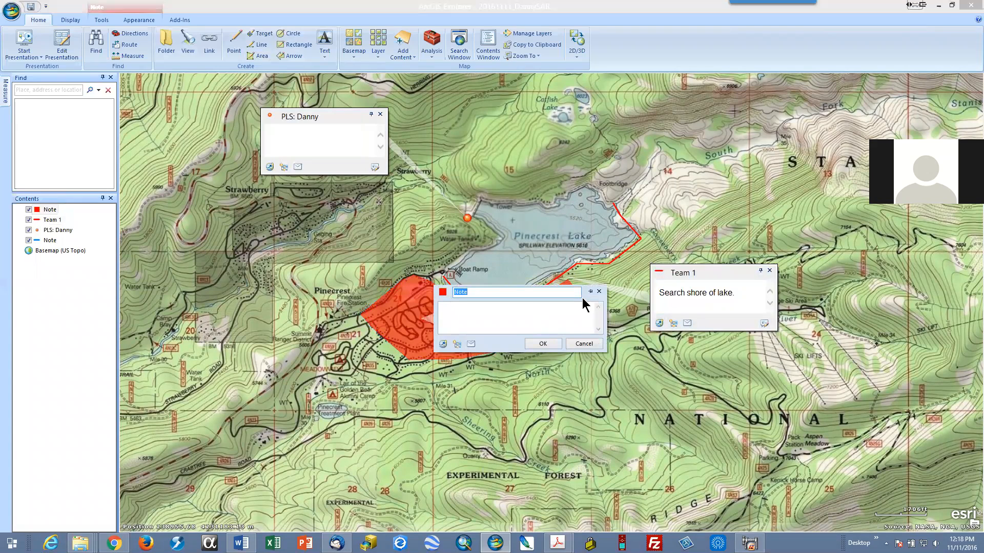
Step: Title the area's note "Team 3" and place its narrowed popup south of the search area
left_click_drag(583, 300, 624, 412)
type("Team 3")
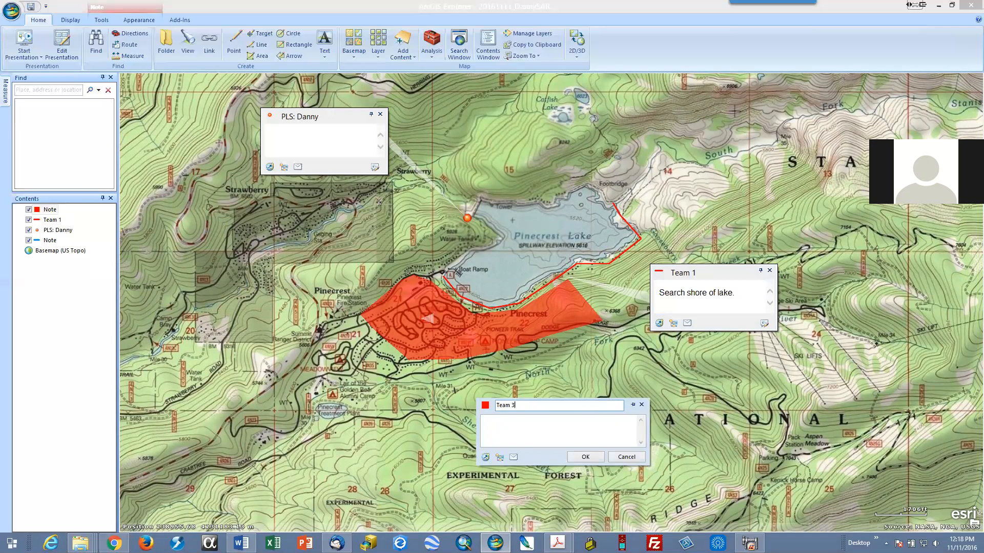
left_click(584, 458)
left_click_drag(530, 301, 446, 425)
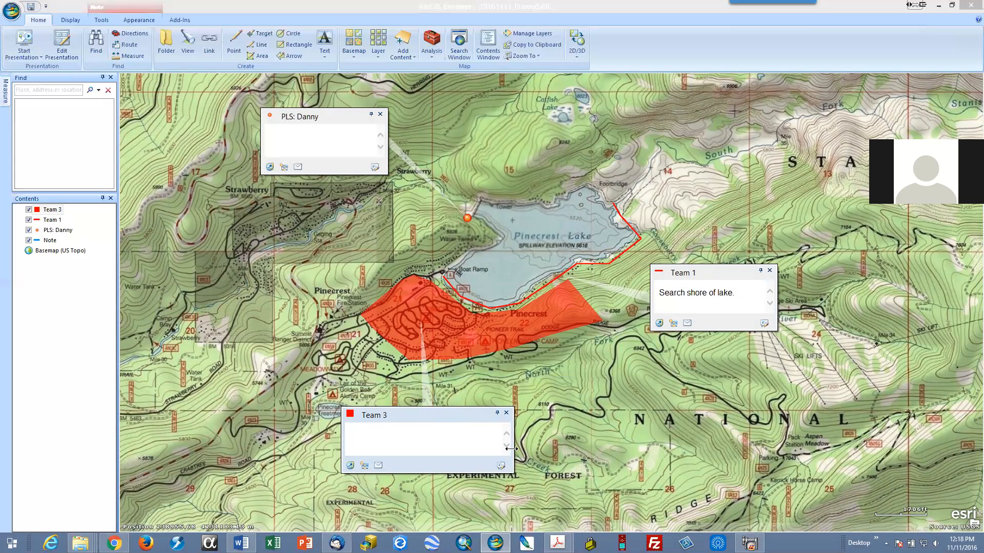
left_click_drag(511, 449, 466, 449)
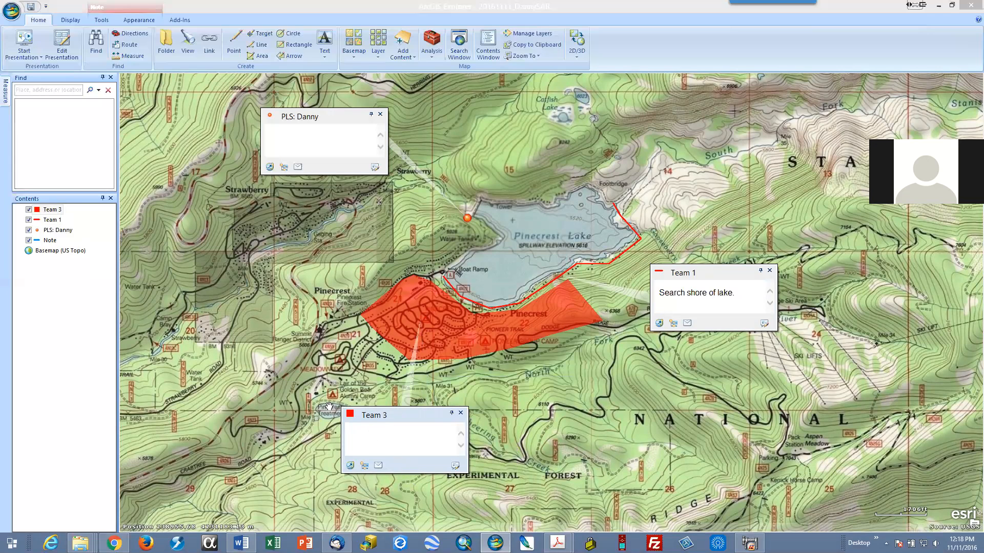
Step: Save the map and review the content types that can be added to it
left_click(32, 9)
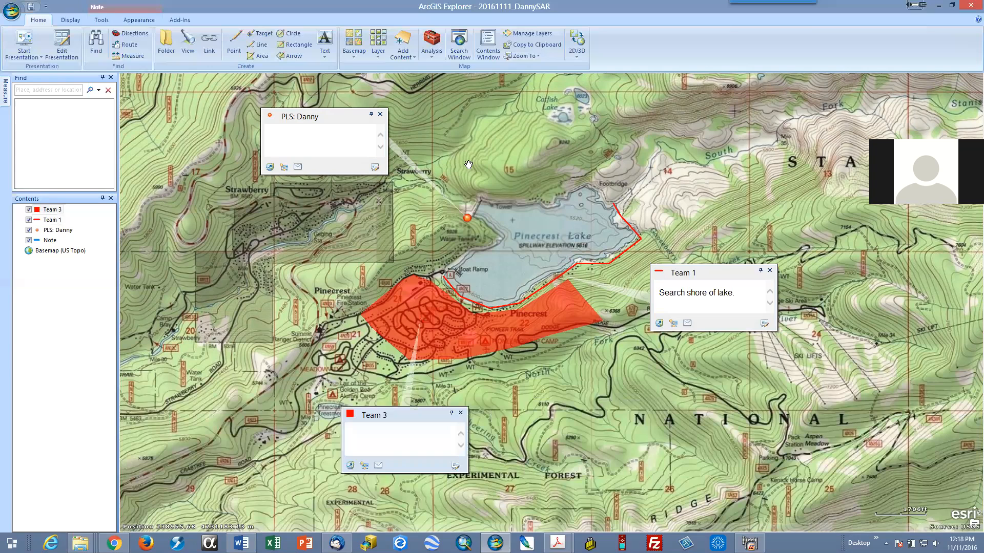
left_click(403, 54)
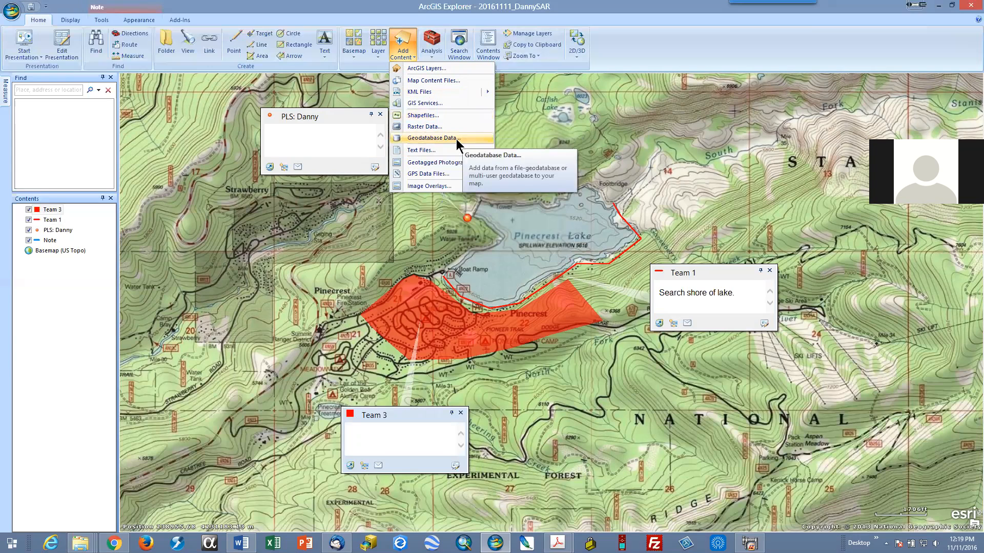
left_click(707, 53)
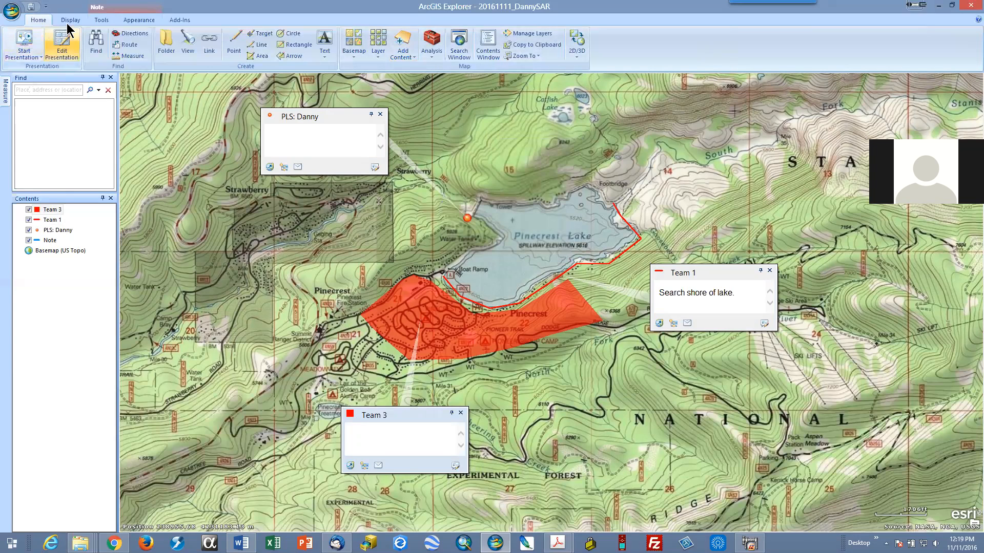
Step: Add an overlay text title reading "Search for" plus the search subject's first name, and dismiss the mail notification
left_click(325, 51)
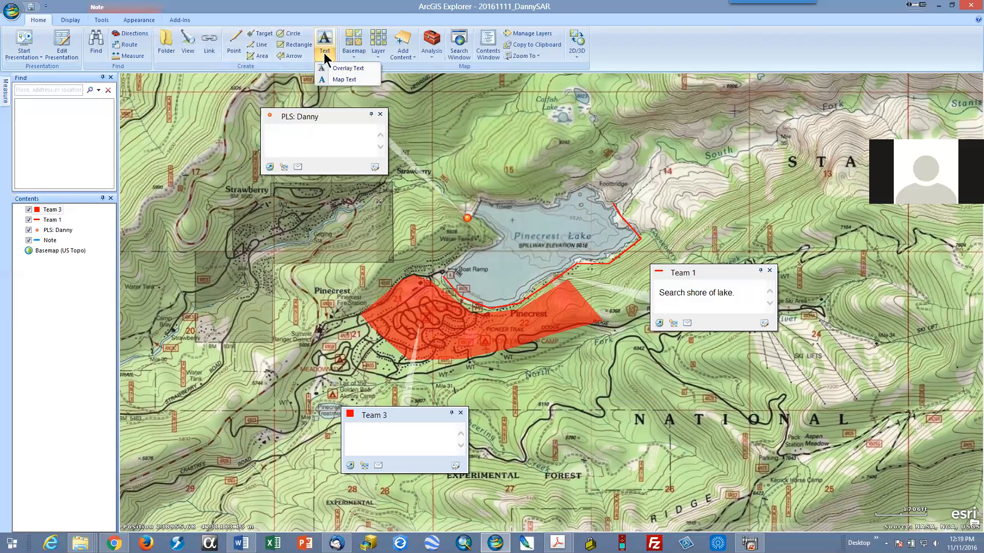
left_click(332, 68)
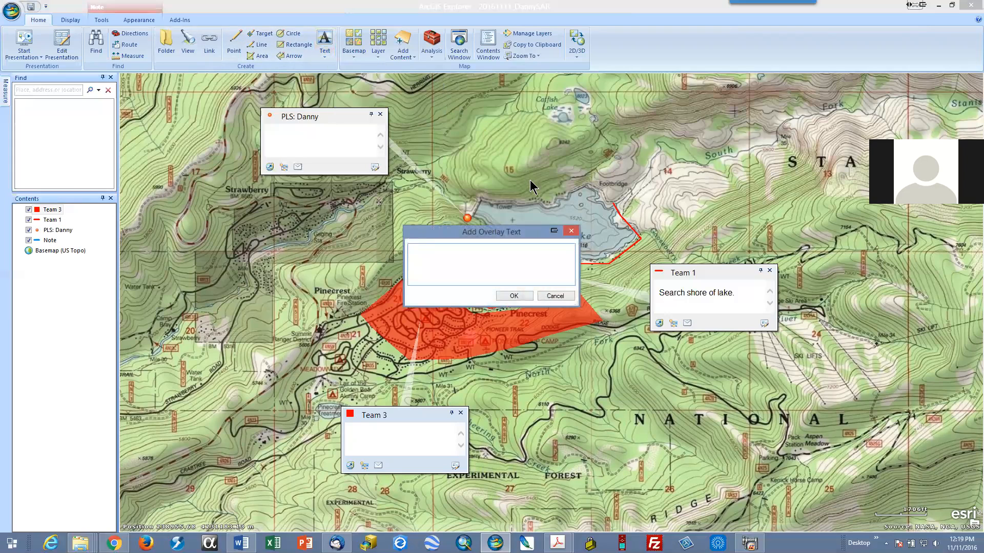
type("Search for Danny")
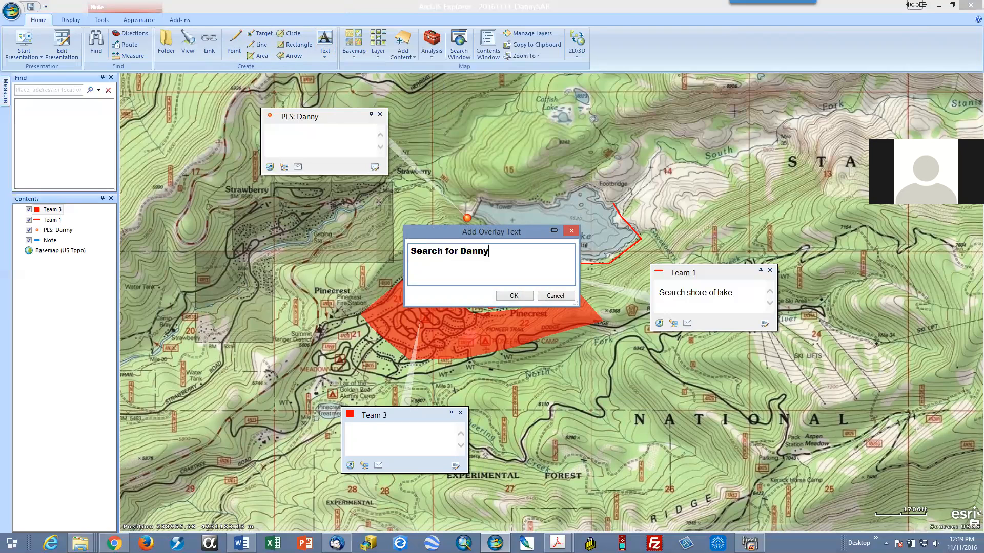
left_click(514, 296)
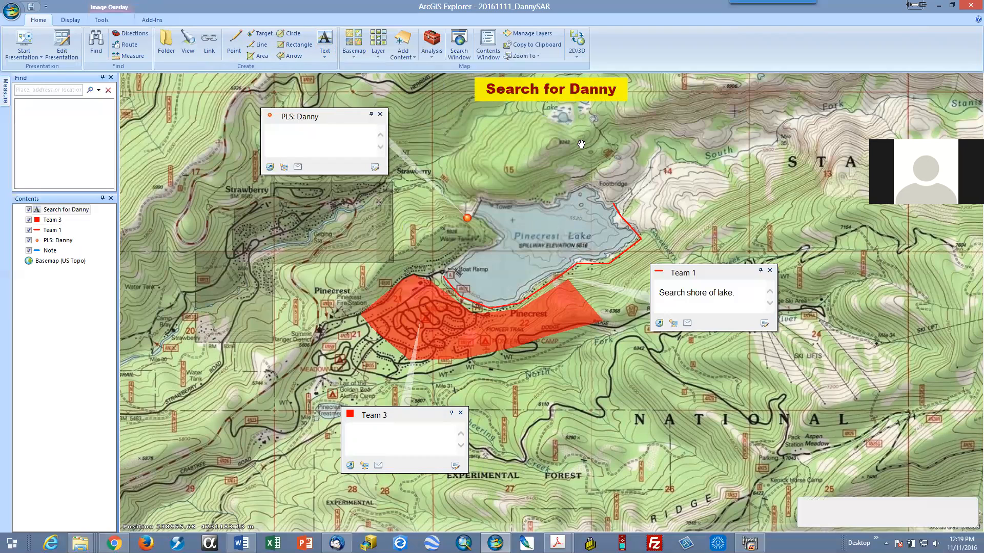
left_click_drag(617, 161, 580, 159)
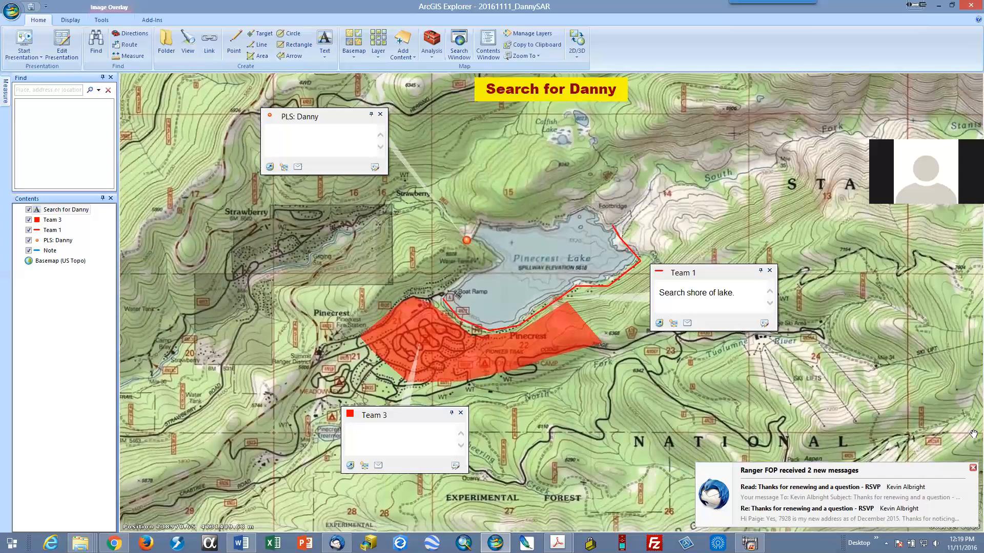
left_click(972, 468)
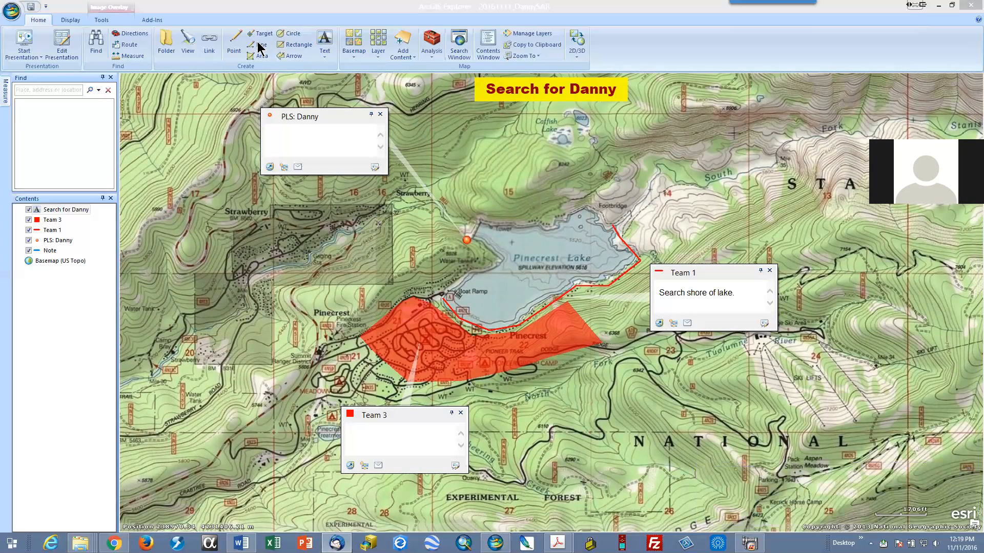
Step: Add map text with the search subject's first name and "SAR", anchored just northwest of Pinecrest Lake
left_click(324, 51)
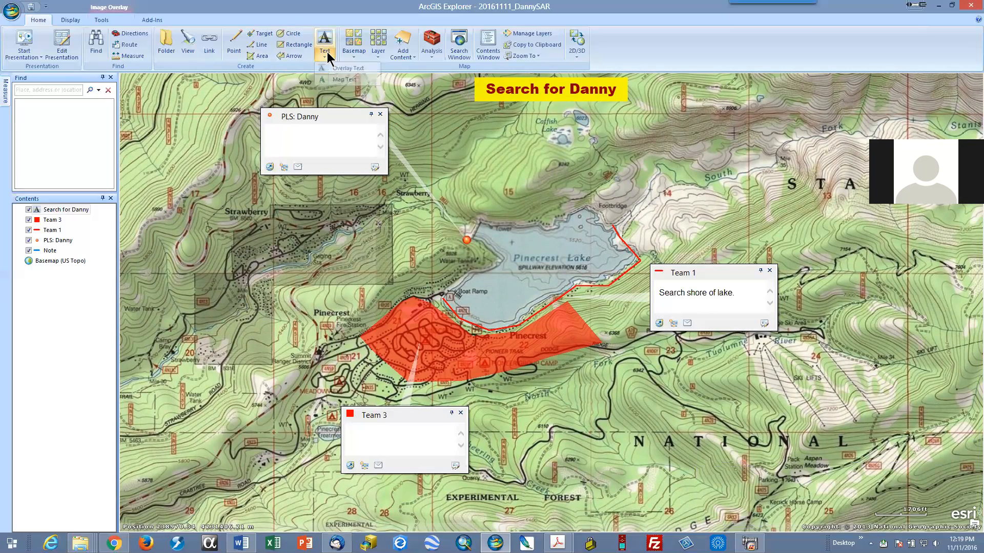
left_click(336, 80)
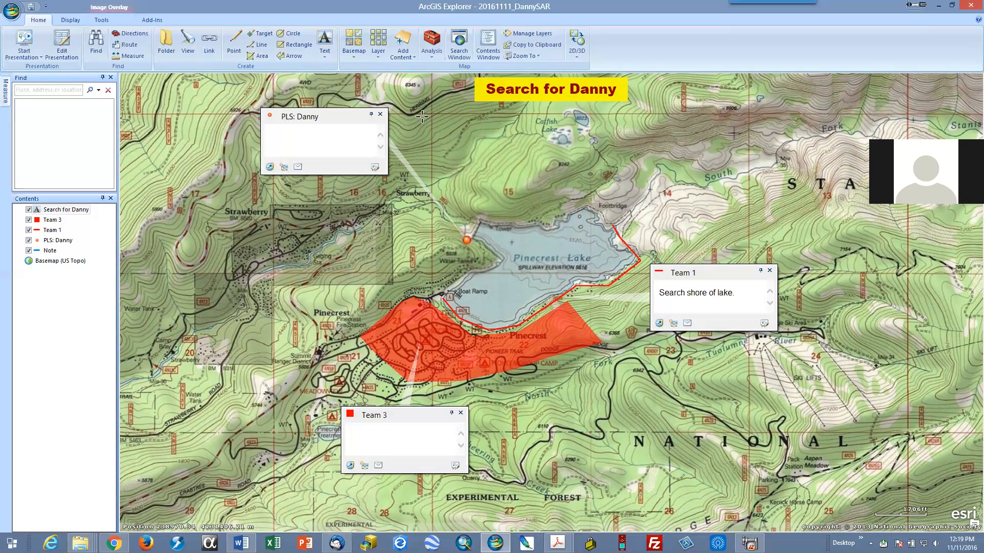
left_click(472, 167)
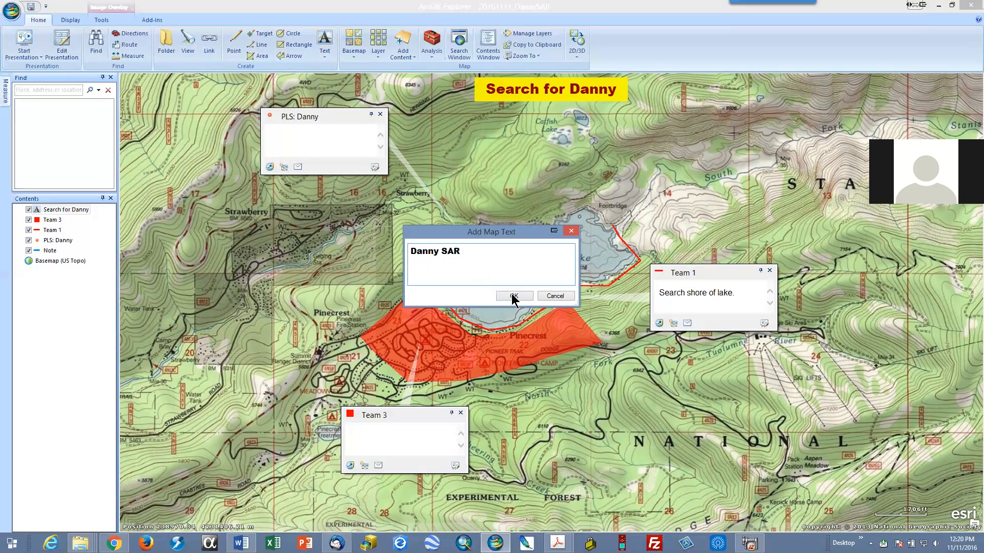
left_click(514, 295)
left_click_drag(514, 211, 336, 285)
left_click_drag(456, 310, 591, 183)
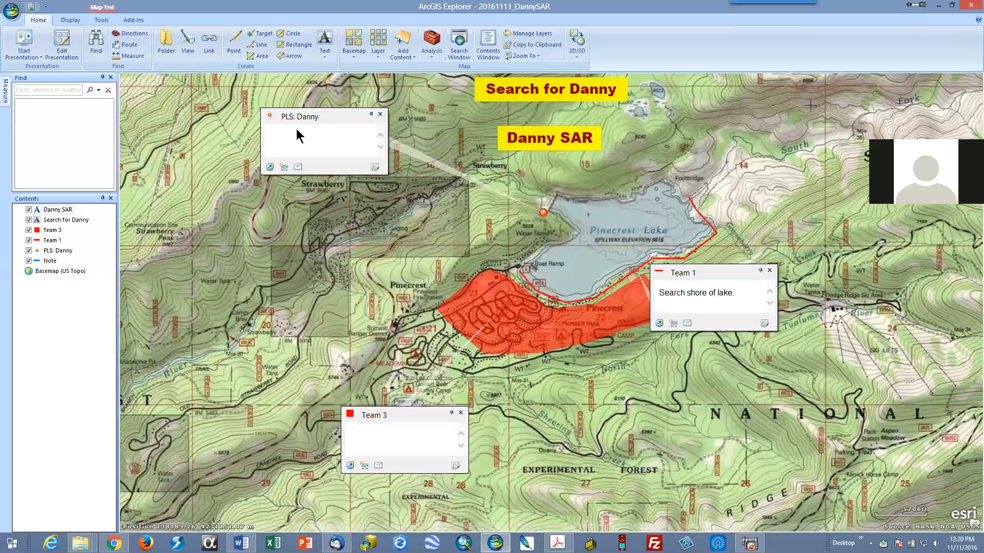
Step: Format the SAR map text with blue lettering on a white background
left_click(65, 211)
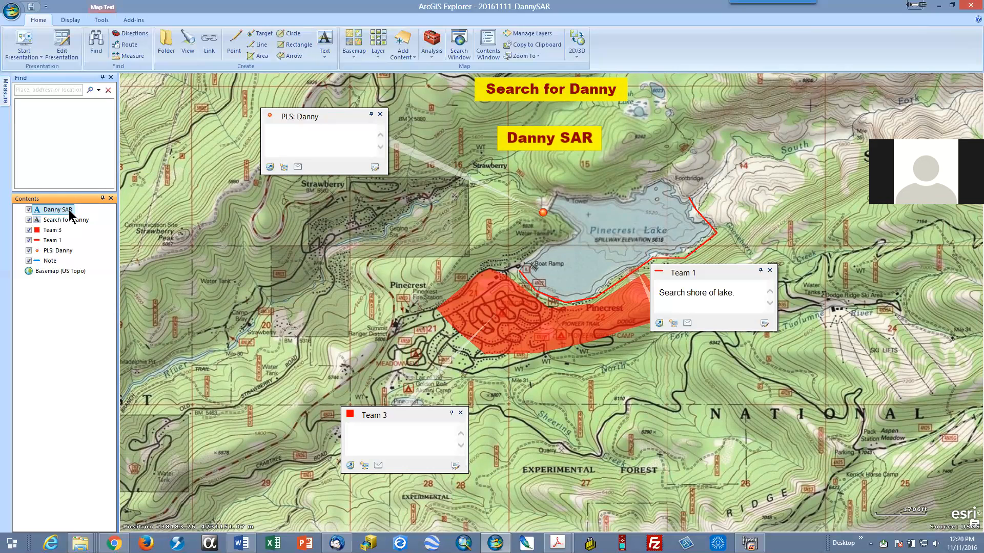
left_click(69, 20)
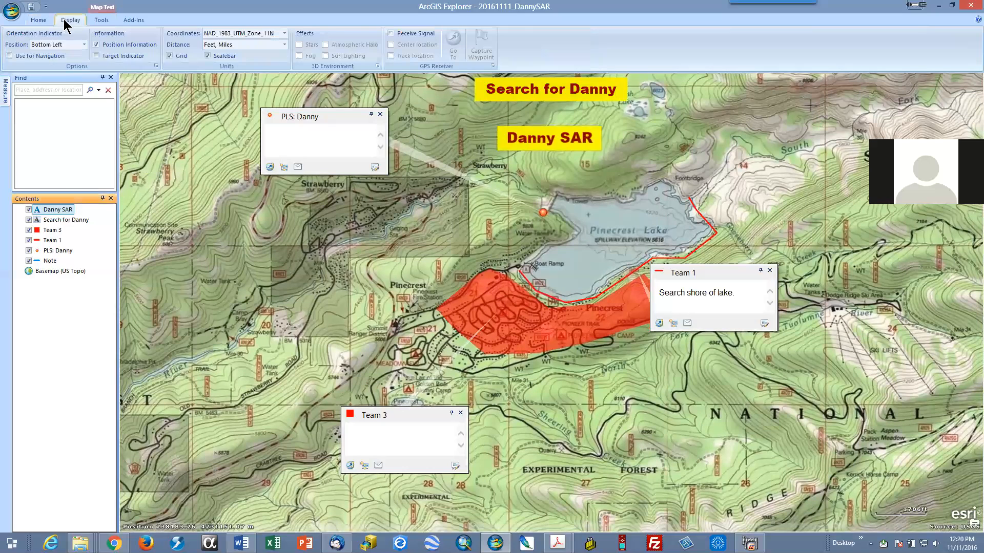
left_click(37, 21)
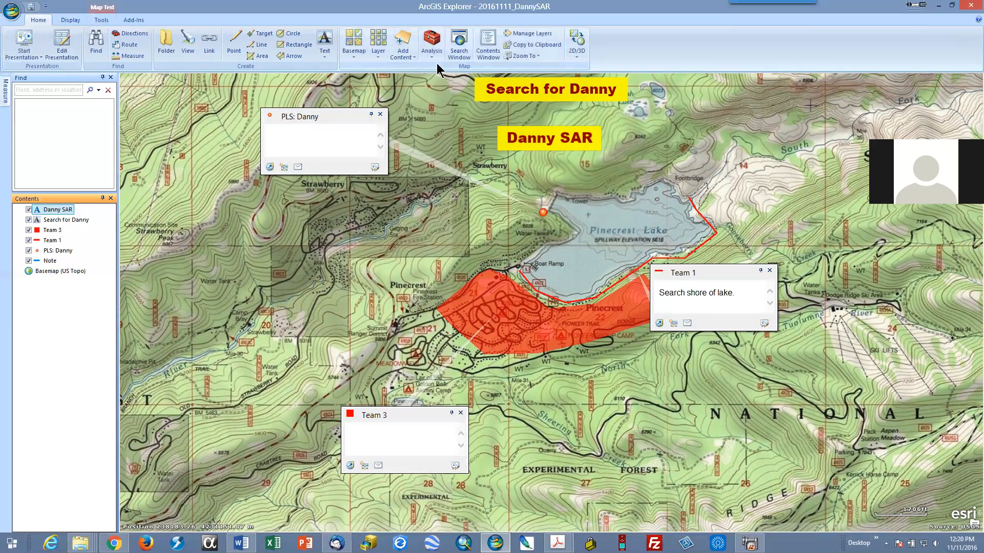
left_click(71, 21)
left_click(99, 21)
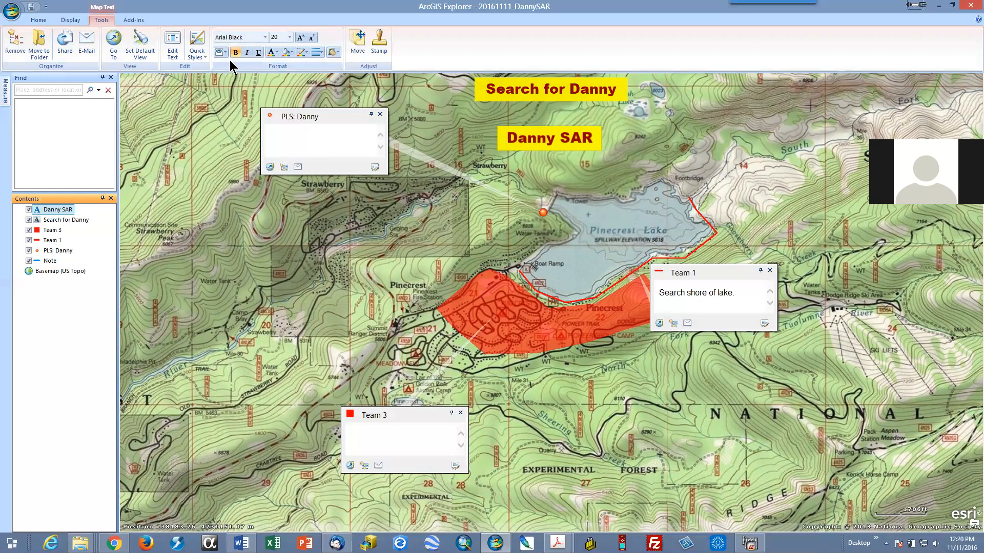
left_click(275, 53)
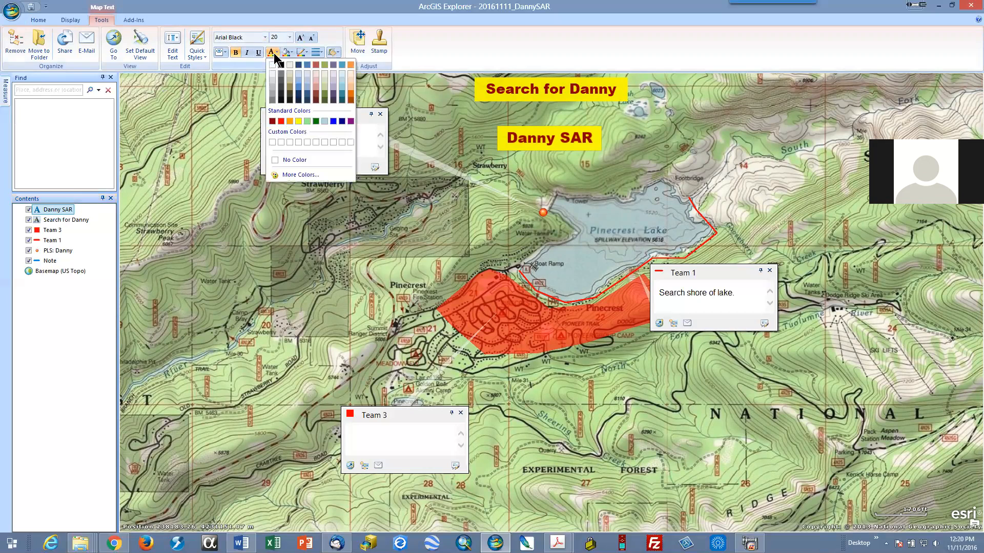
left_click(333, 121)
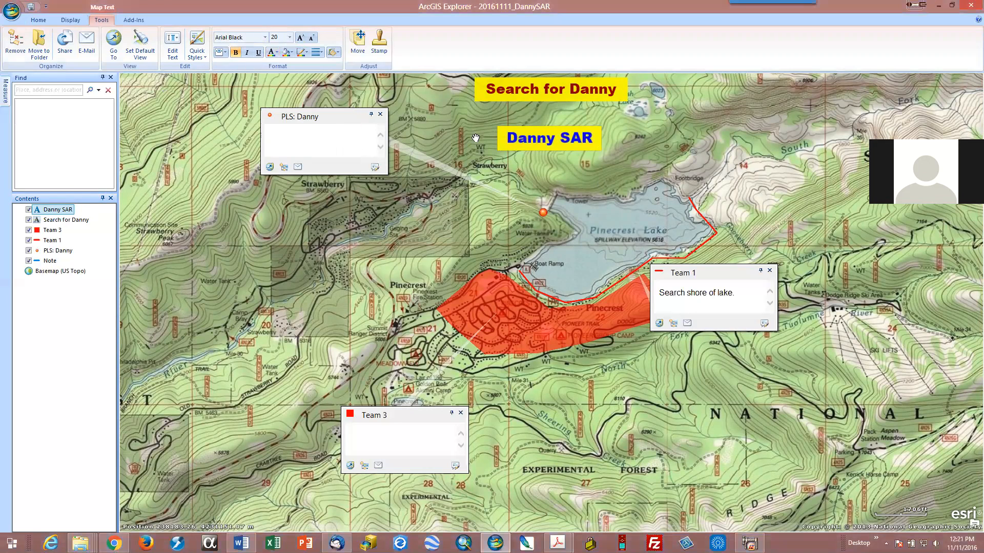
left_click(289, 53)
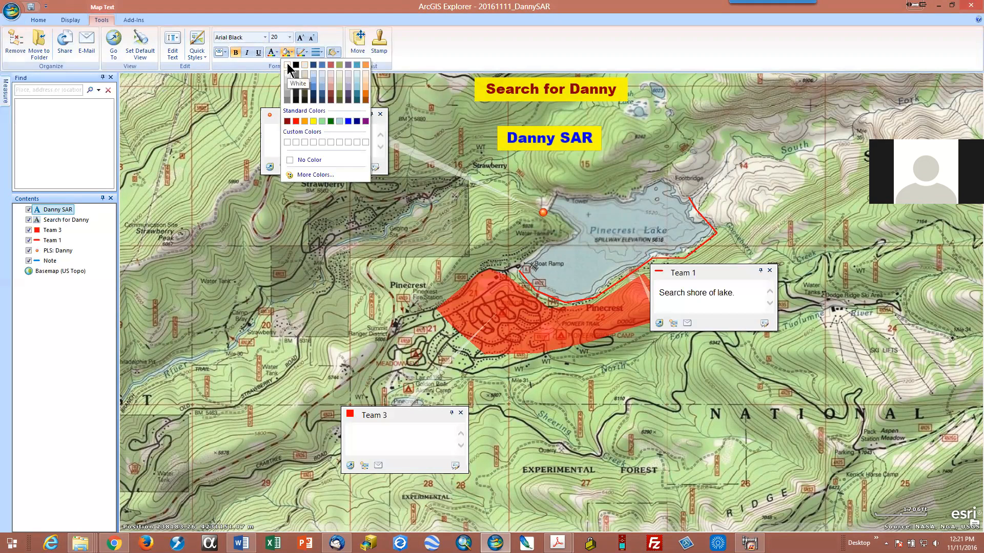
left_click(288, 66)
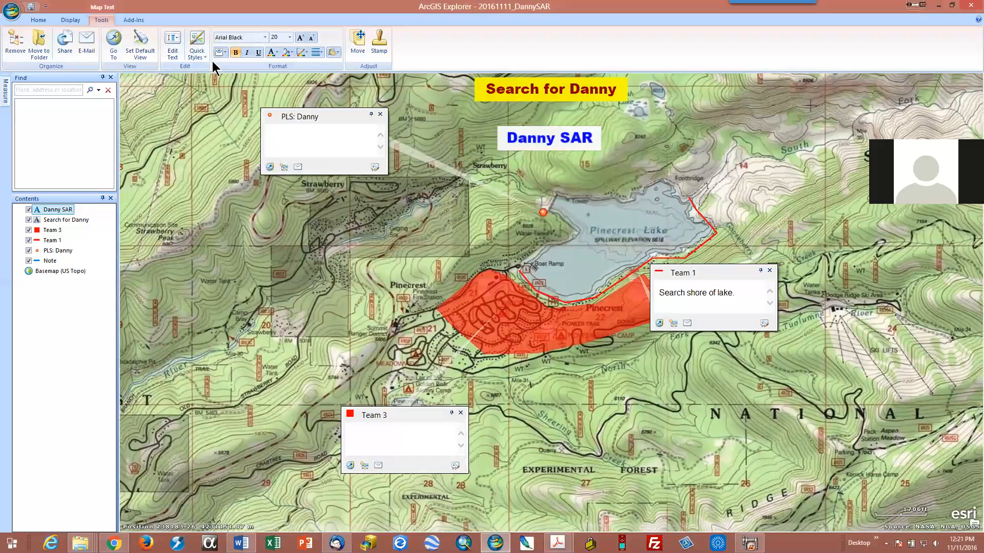
Step: Try font size 14 on the SAR map text, and set it back to 20
left_click(289, 38)
left_click(285, 112)
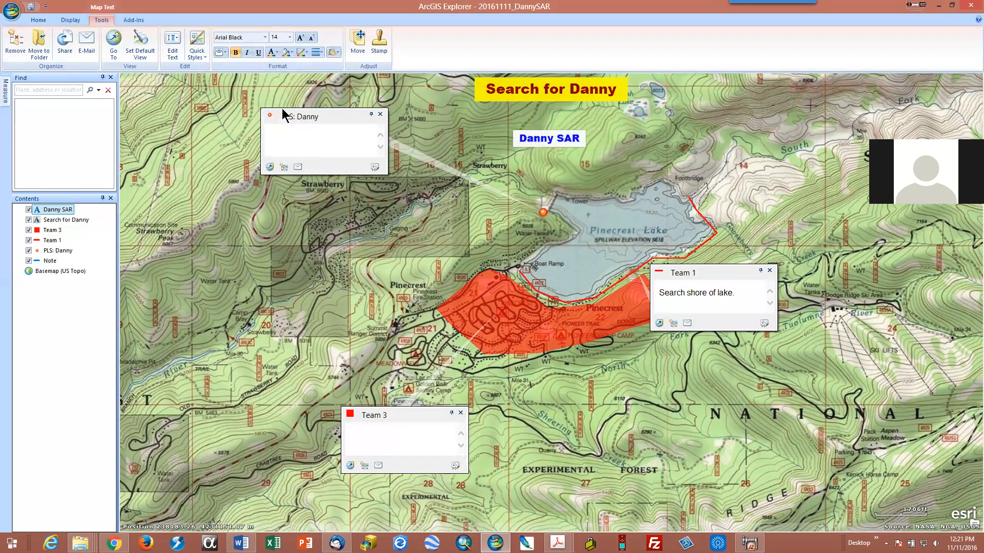
left_click(289, 38)
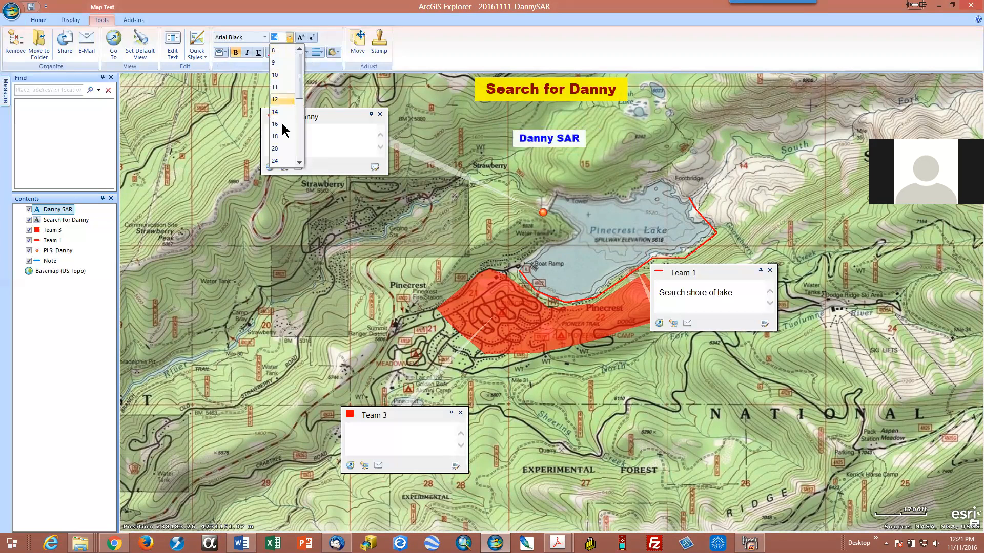
left_click(285, 150)
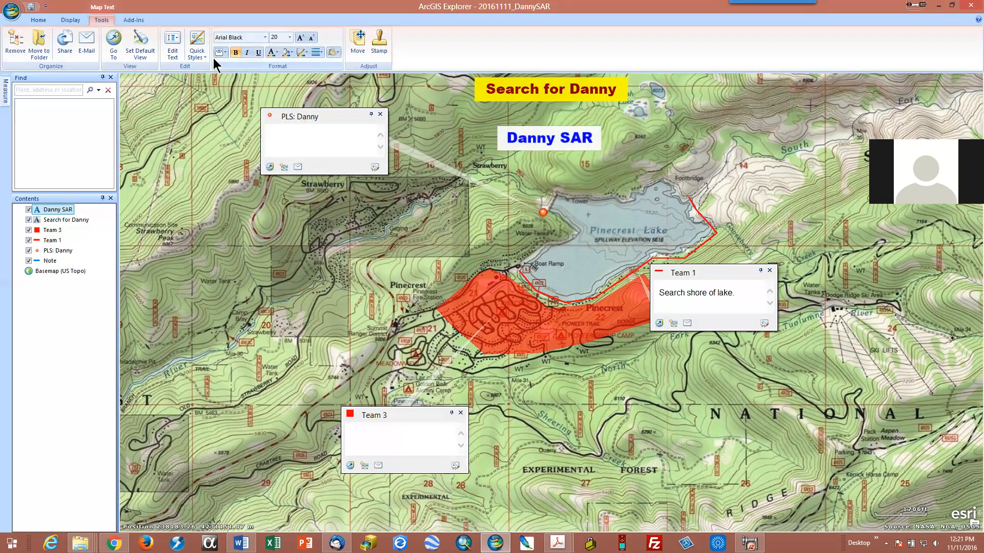
Step: Edit the SAR map text to append "Pinecrest Lake" after its current wording
left_click(172, 47)
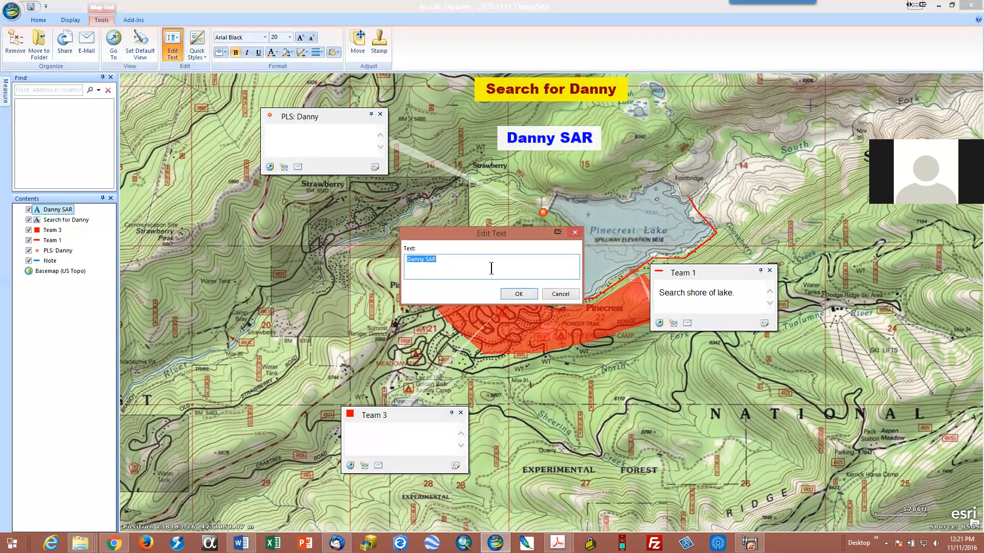
left_click(475, 261)
left_click(512, 293)
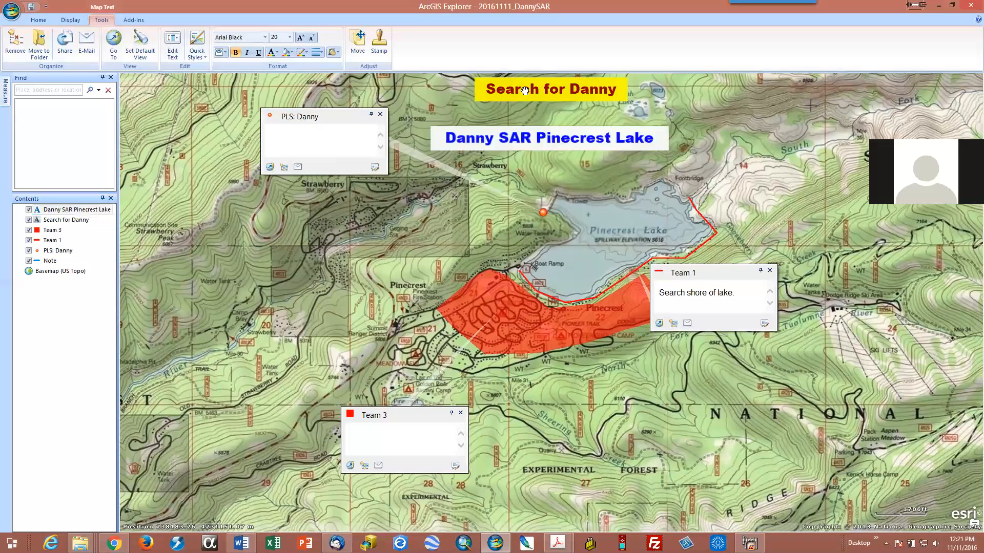
mouse_move(796, 133)
left_mouse_down()
mouse_move(806, 202)
mouse_move(780, 89)
mouse_move(808, 91)
left_mouse_up()
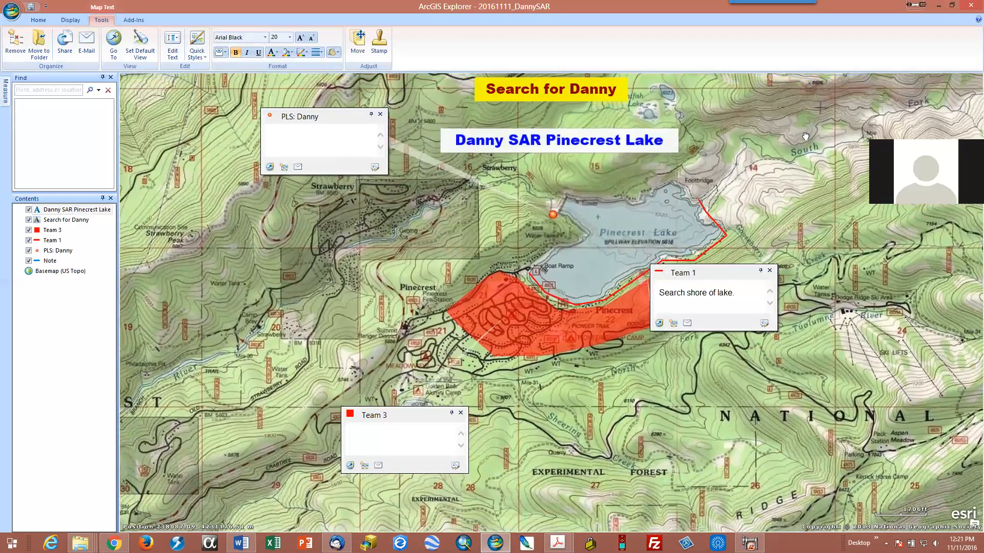
left_click_drag(855, 121, 897, 124)
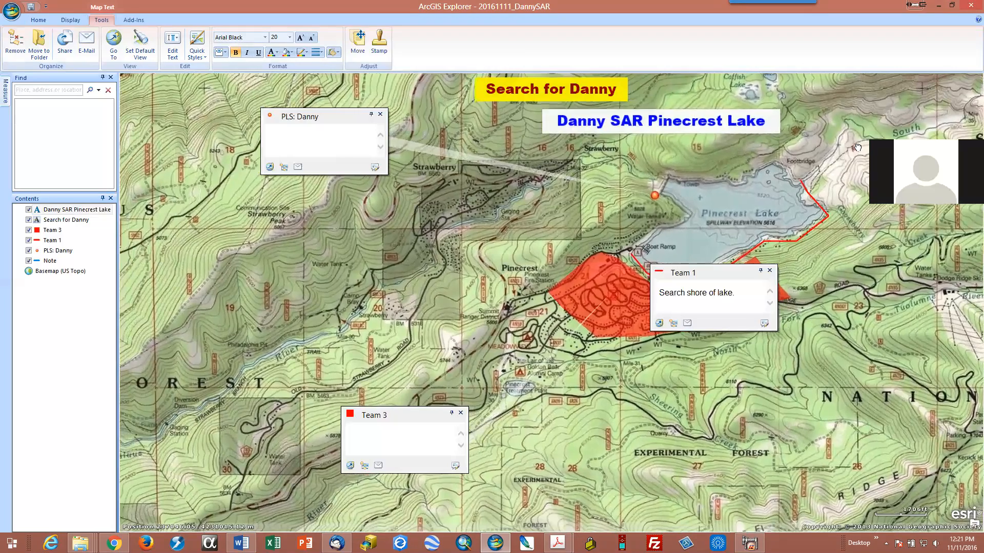
left_click(37, 19)
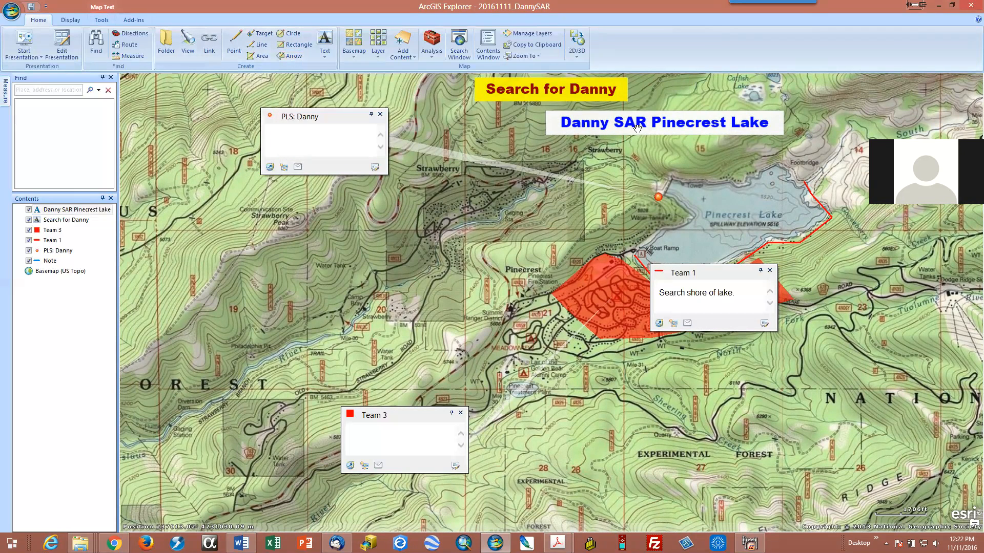
left_click_drag(666, 127, 663, 149)
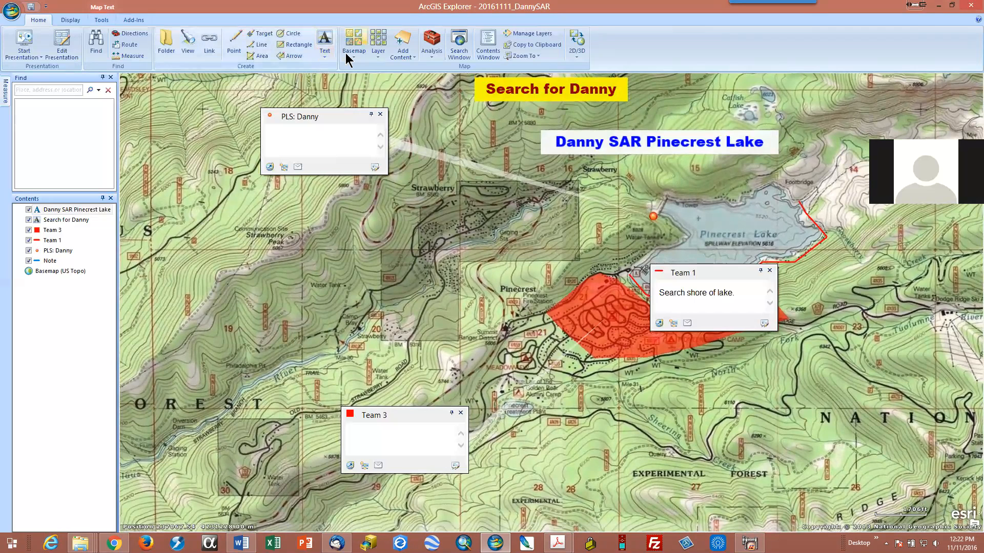
Step: Try to draw a red arrow note across the north shore of Pinecrest Lake, keeping its default title
left_click(292, 56)
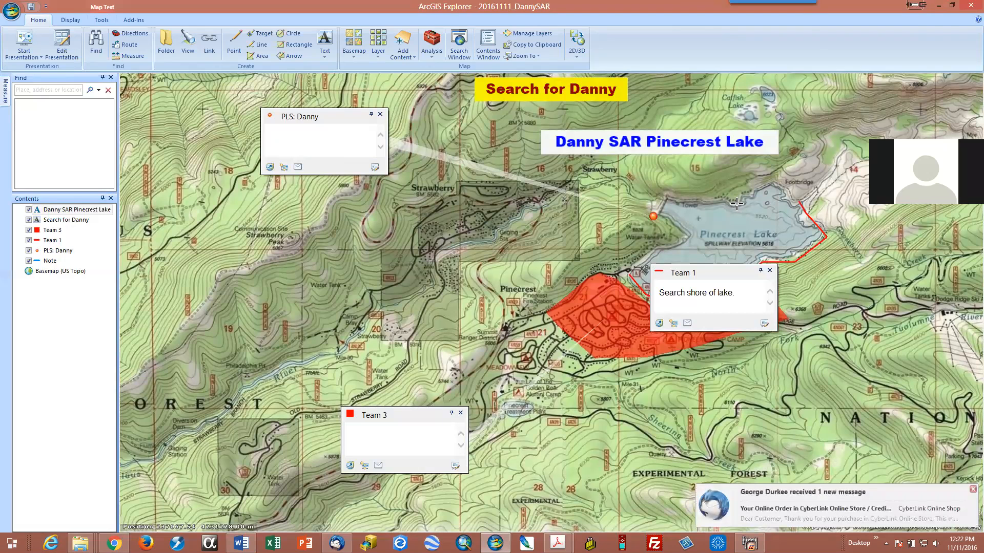
mouse_move(736, 203)
left_mouse_down()
mouse_move(664, 163)
mouse_move(653, 213)
mouse_move(657, 225)
mouse_move(671, 163)
mouse_move(806, 154)
mouse_move(826, 262)
mouse_move(793, 302)
left_mouse_up()
mouse_move(744, 321)
left_mouse_down()
mouse_move(641, 231)
mouse_move(646, 240)
mouse_move(830, 236)
mouse_move(676, 127)
mouse_move(695, 162)
left_mouse_up()
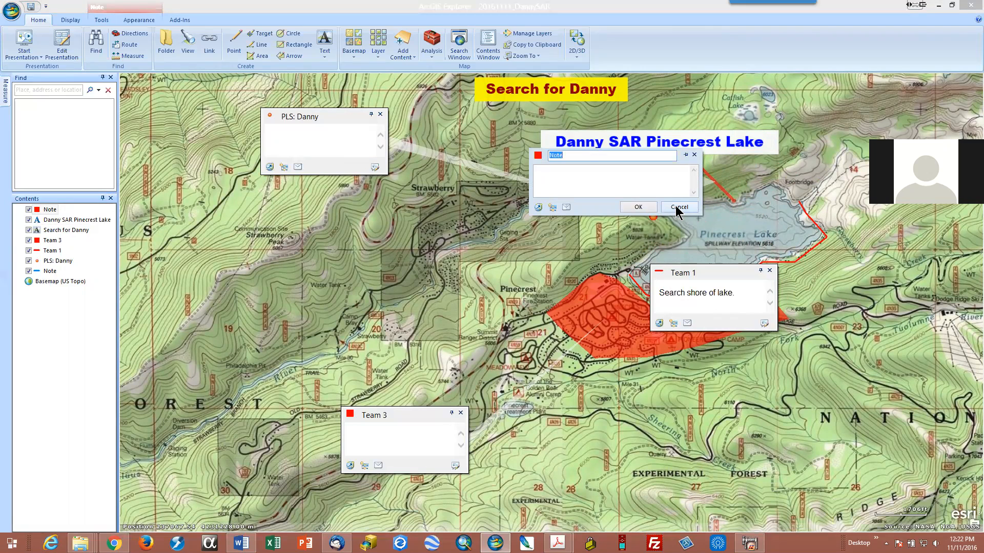
left_click(644, 207)
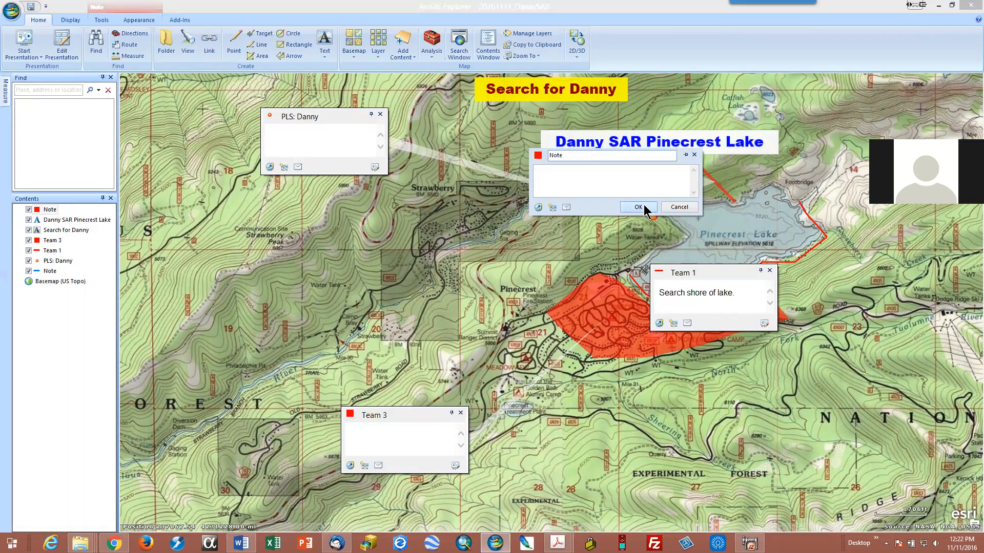
left_click(694, 154)
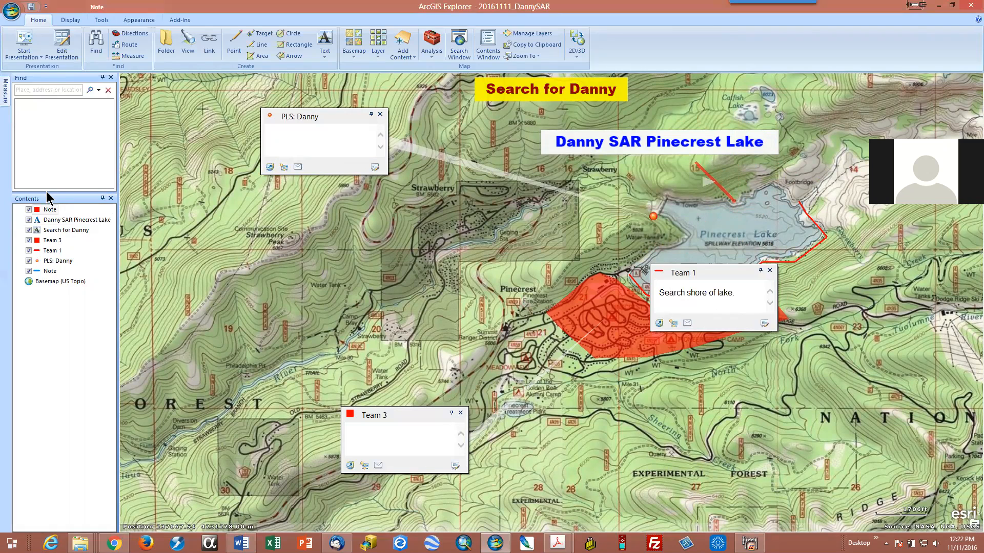
Step: Remove the thin red arrow note at the lake's north shore from the map contents
left_click(49, 210)
left_click(49, 209)
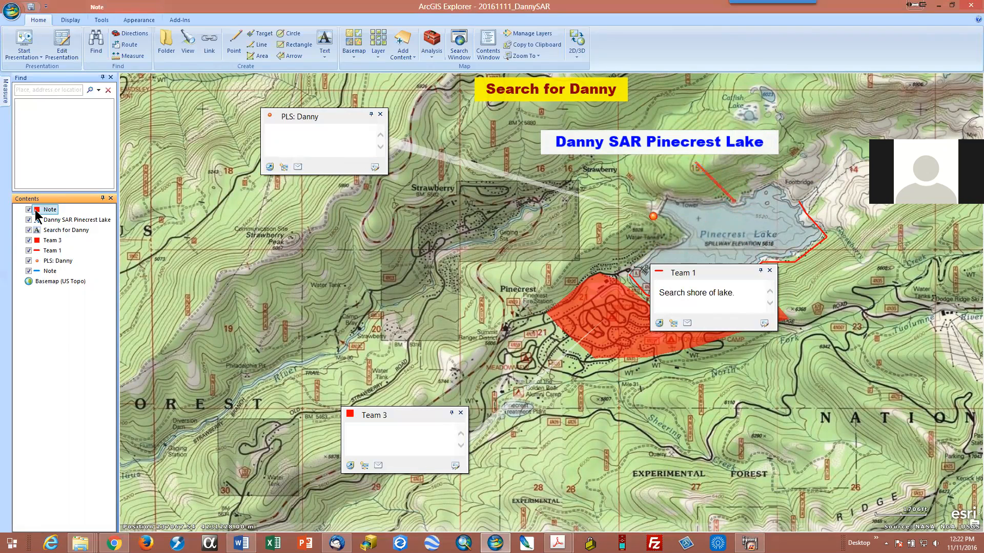
right_click(36, 213)
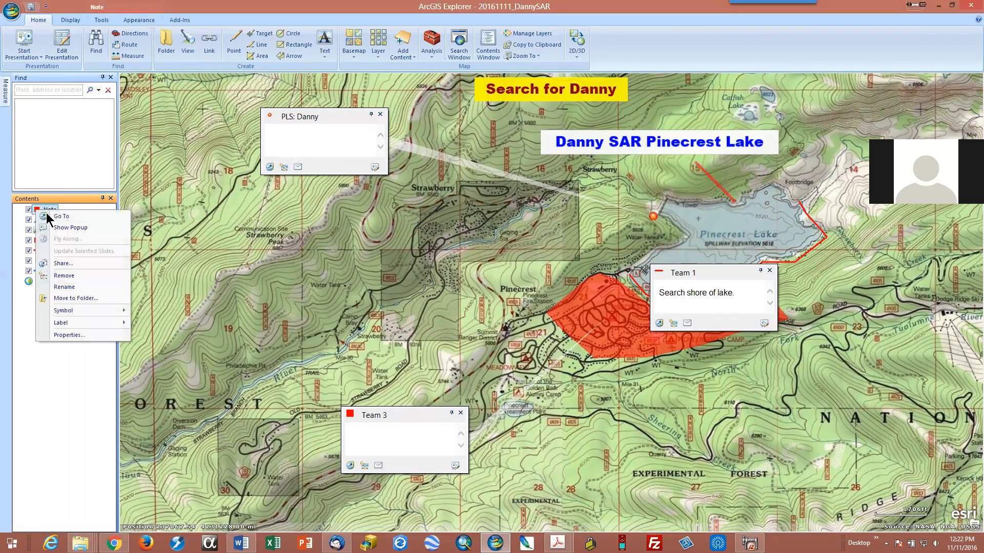
left_click(73, 276)
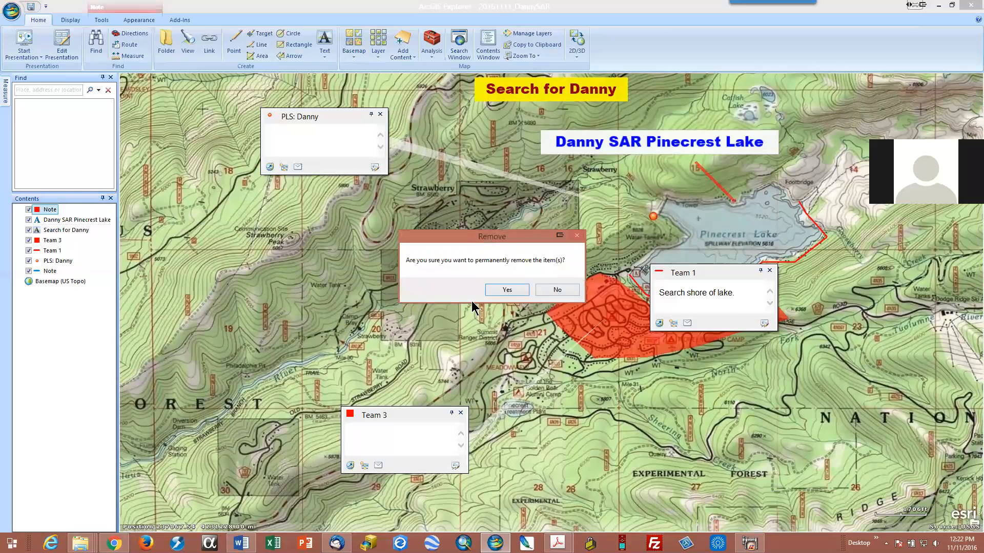
left_click(513, 292)
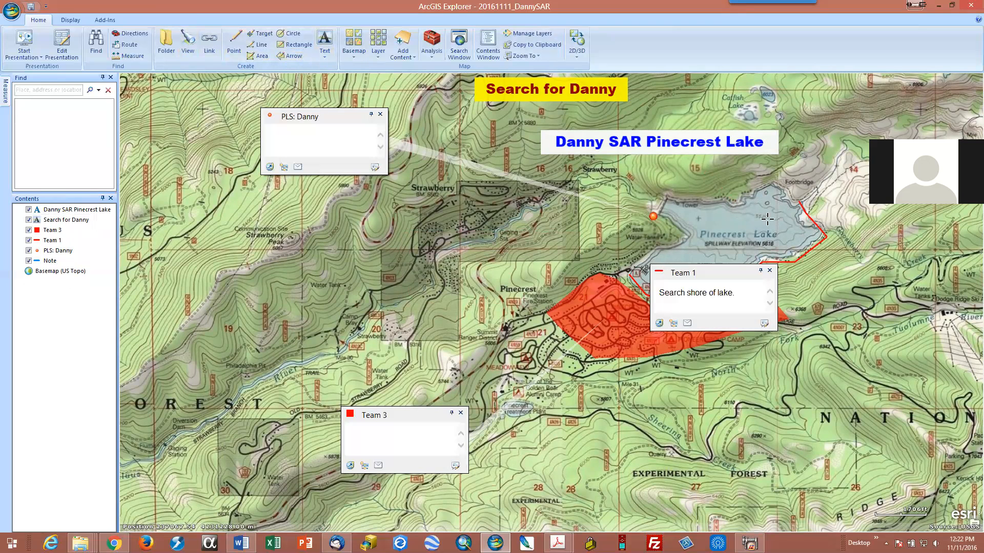
Step: Draw a wide red arrow pointing southeast into Pinecrest Lake, discard the title entry "Pinecrest" and close the note popup
left_click_drag(760, 220, 716, 167)
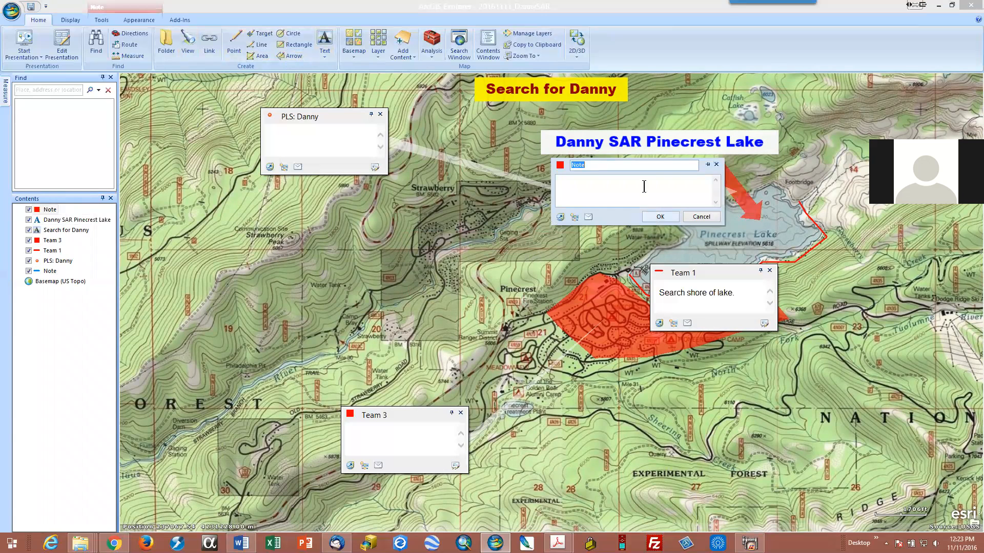
type("P")
type("inecrest")
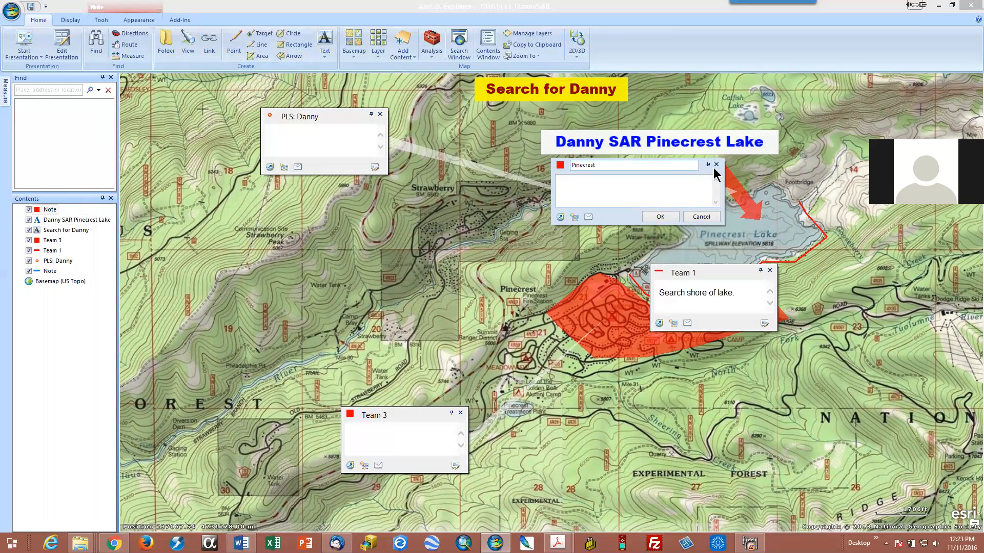
left_click(701, 217)
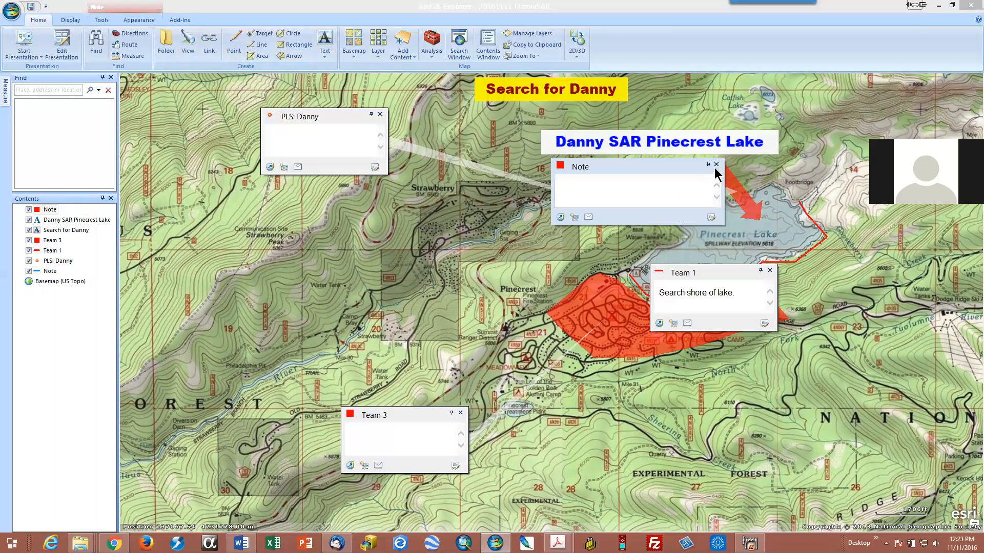
left_click(716, 164)
left_click_drag(649, 223, 772, 227)
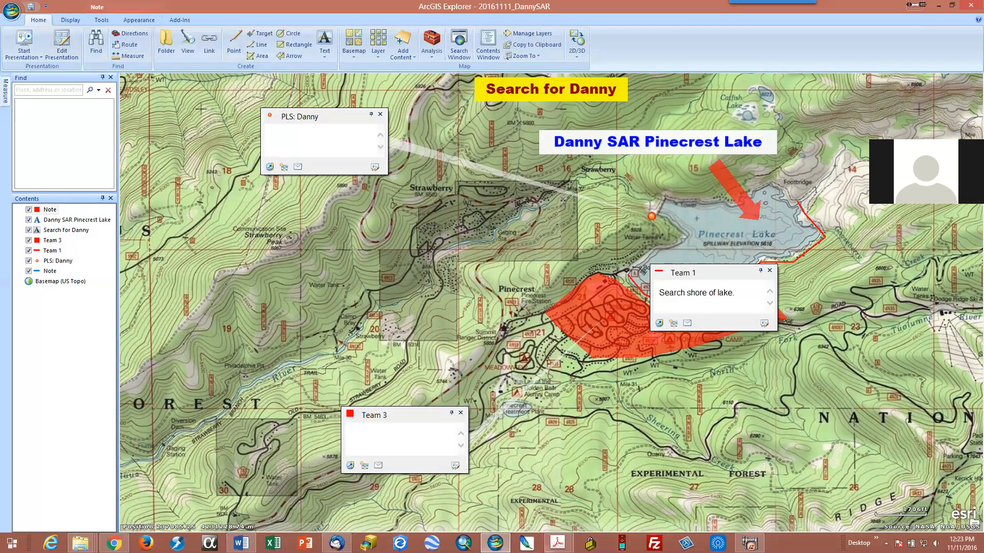
Step: Switch to Adobe Acrobat and examine the example Pinecrest Lake search map's title, team areas, notes and legend at 125% zoom
left_click(558, 544)
left_click(582, 513)
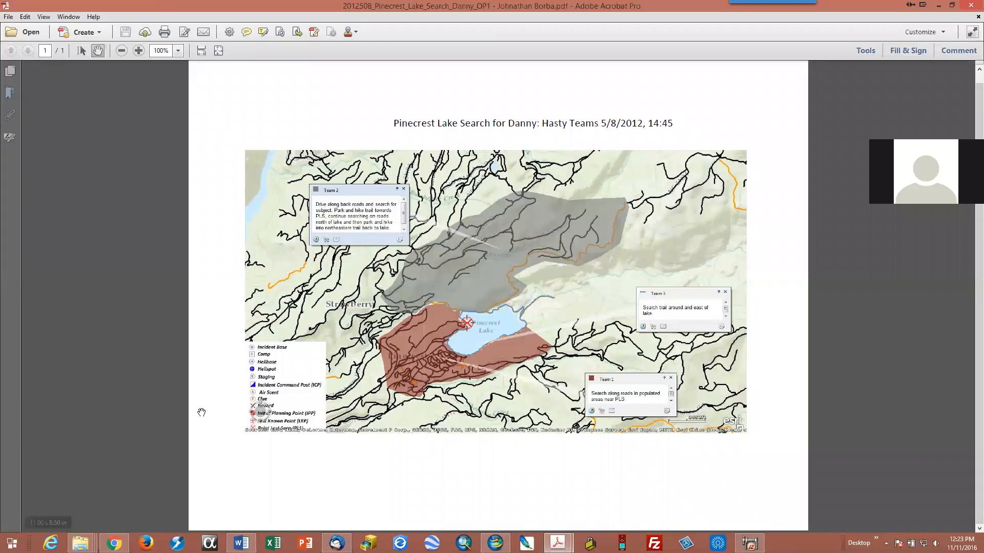
left_click(138, 50)
scroll(358, 265, "down", 1)
scroll(362, 268, "down", 1)
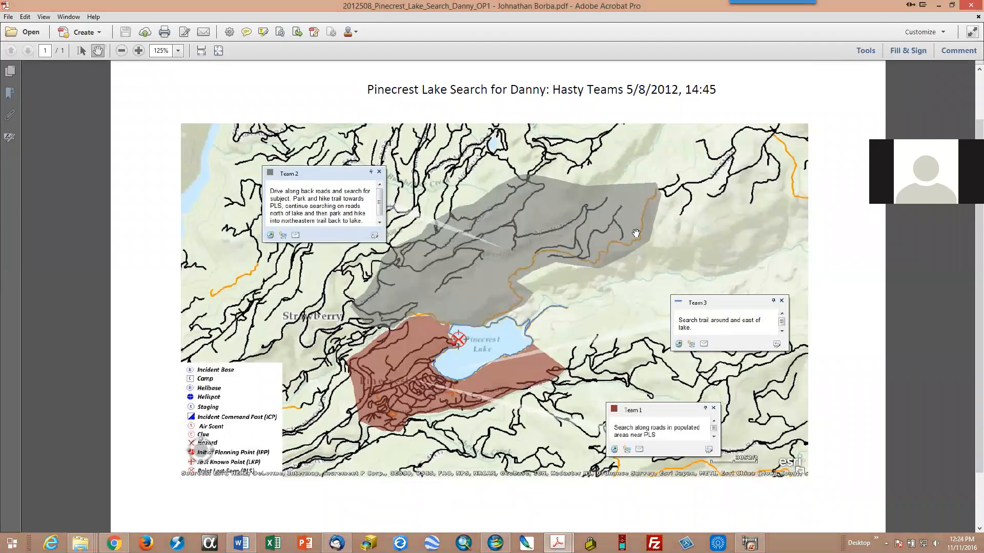
Step: Switch back to ArcGIS Explorer and set up a landscape map print titled with the search subject's first name and "Search"
left_click(494, 543)
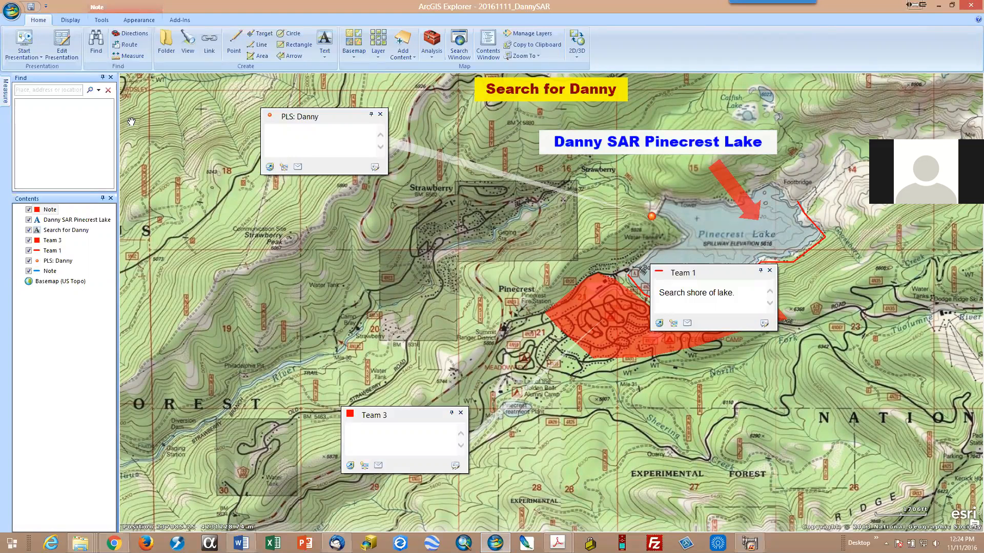
left_click(12, 12)
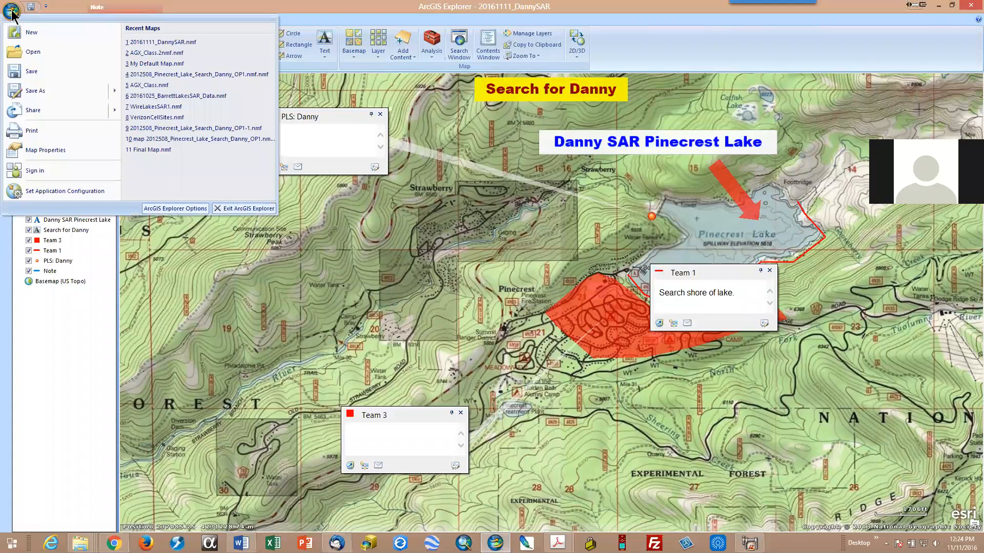
left_click(29, 133)
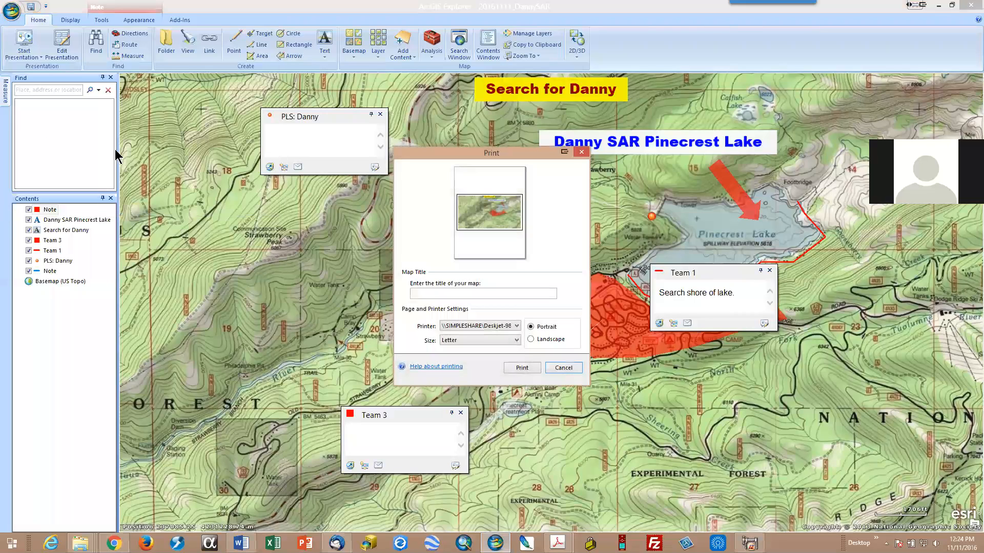
left_click(447, 294)
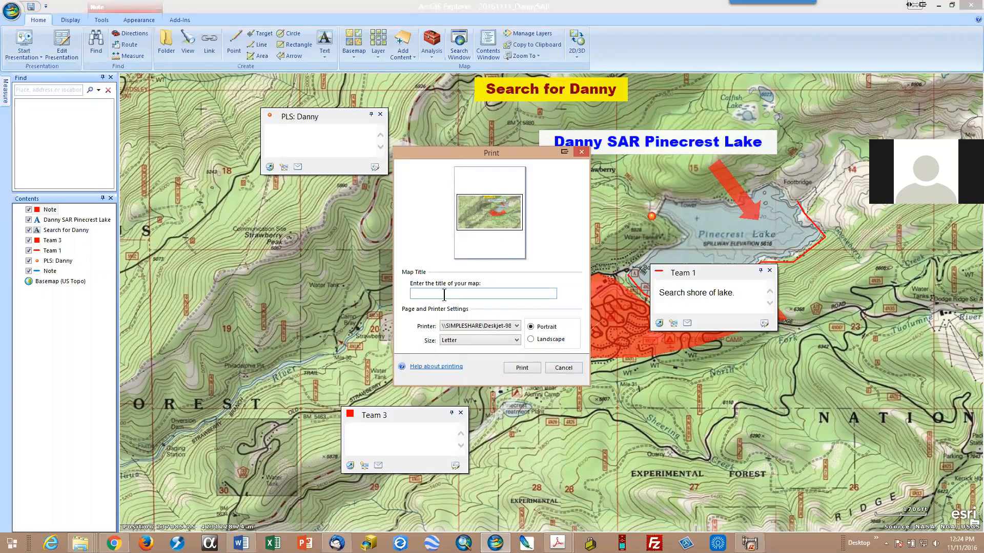
type("Danny Search")
left_click(530, 340)
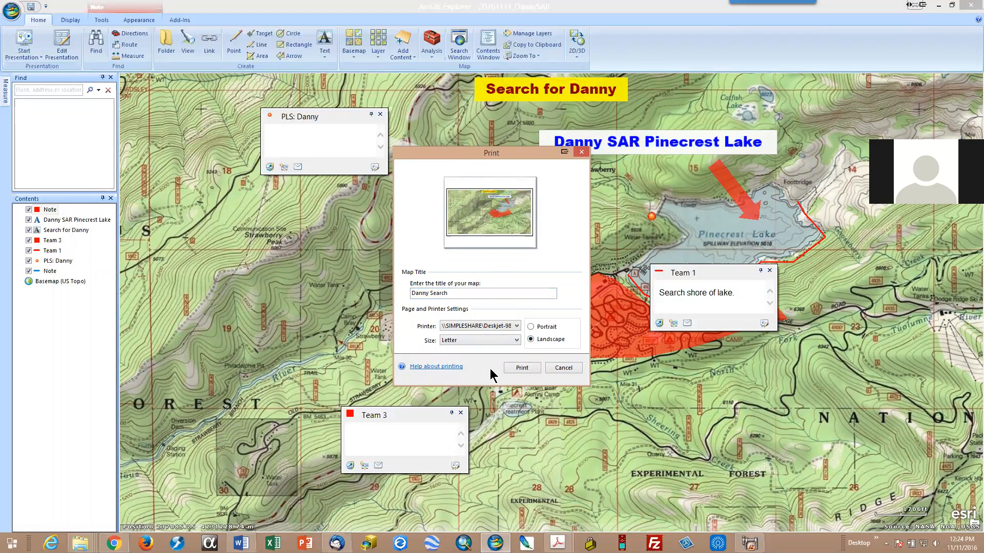
Step: Choose Adobe PDF as the printer and print the Letter-size map
left_click(516, 327)
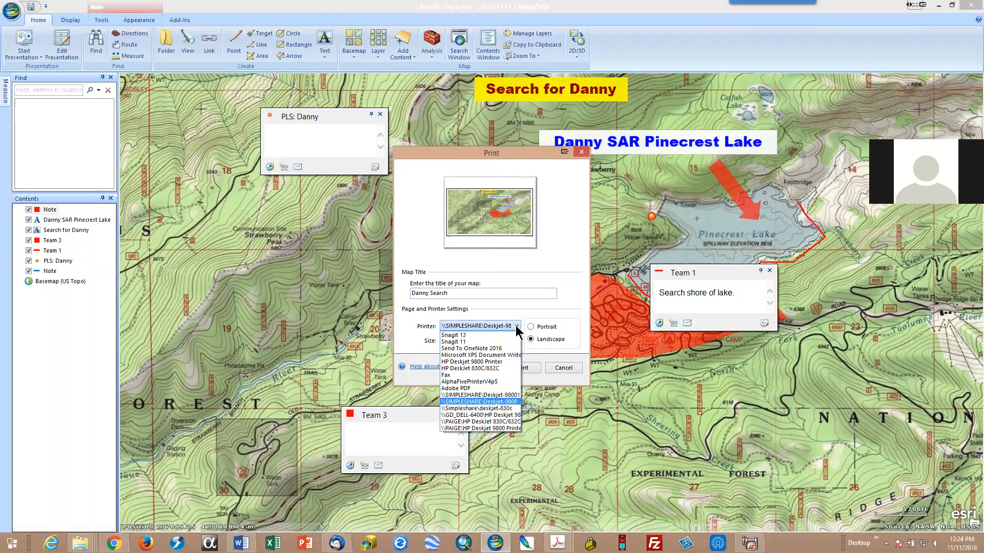
left_click(490, 387)
left_click(509, 368)
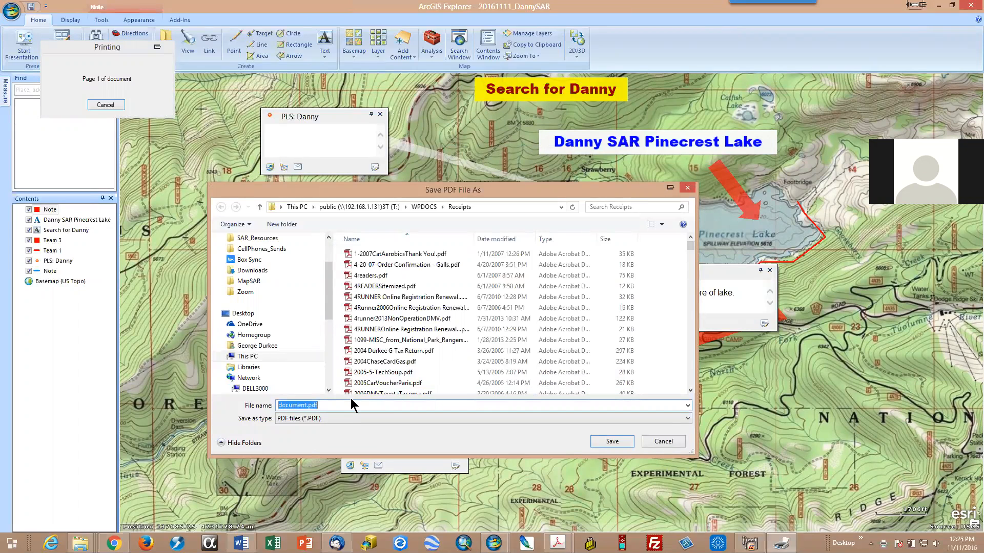
Step: Name the PDF file "20161111_" followed by the search subject's first name and "SAR"
type("201")
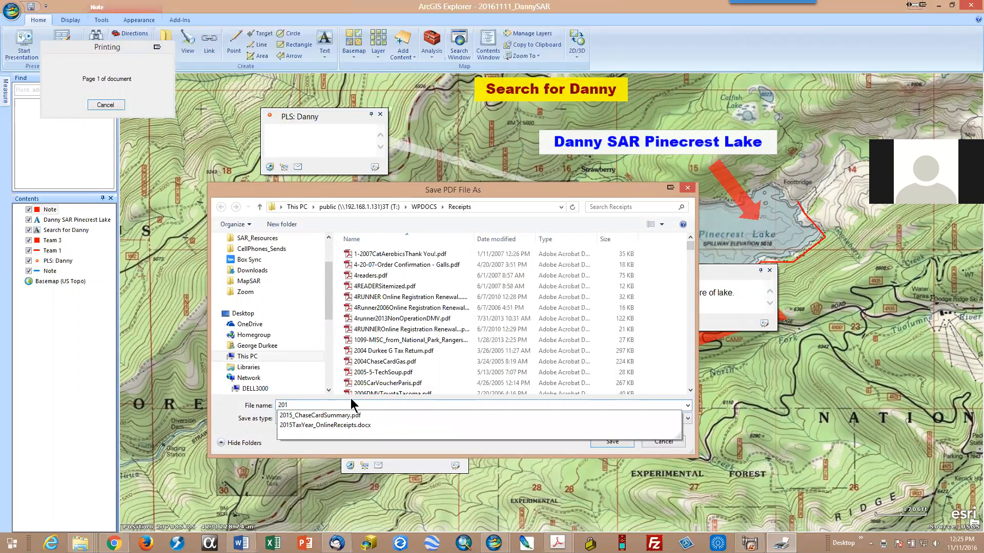
type("611")
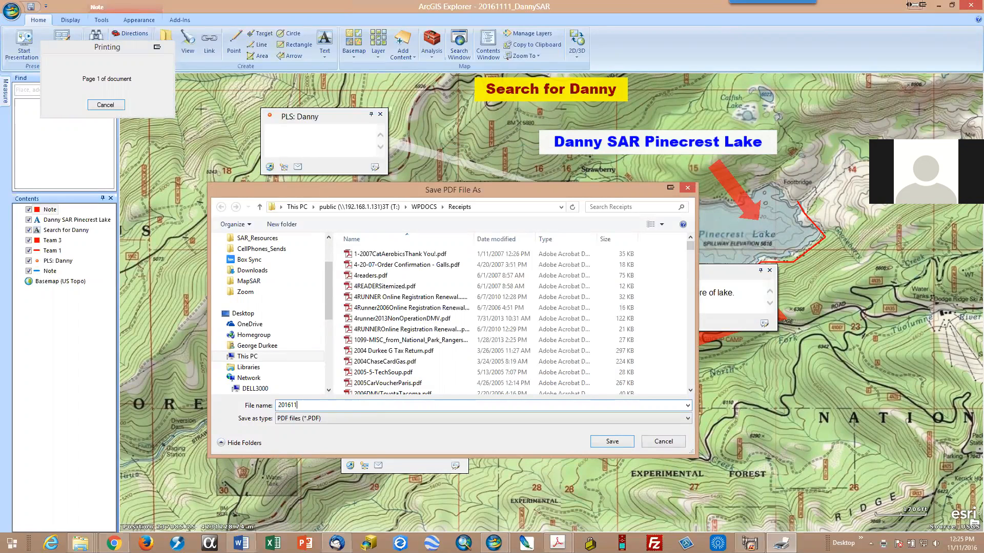
type("11_DannySAR")
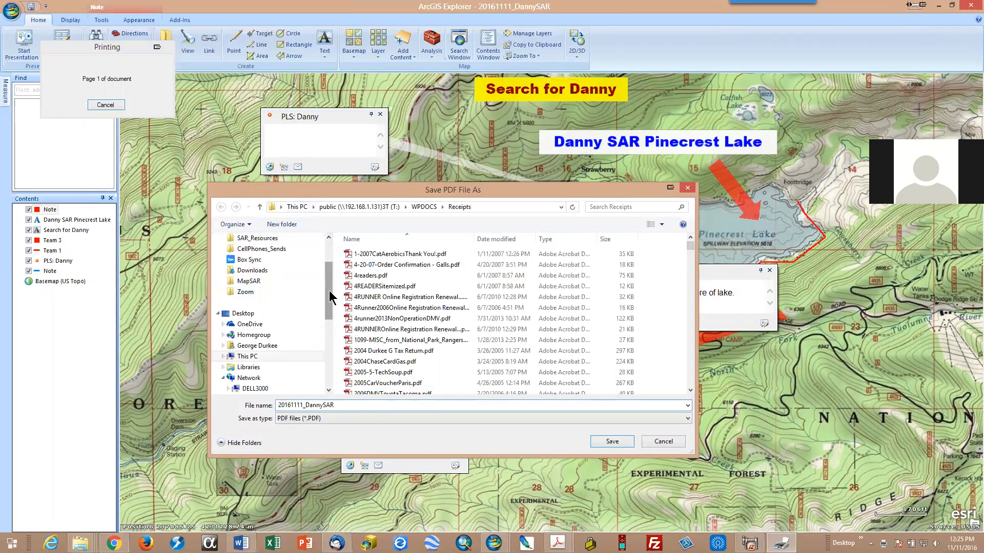
Step: Save the PDF in the Products folder under GIS_Data on the C: drive
left_click_drag(329, 296, 328, 269)
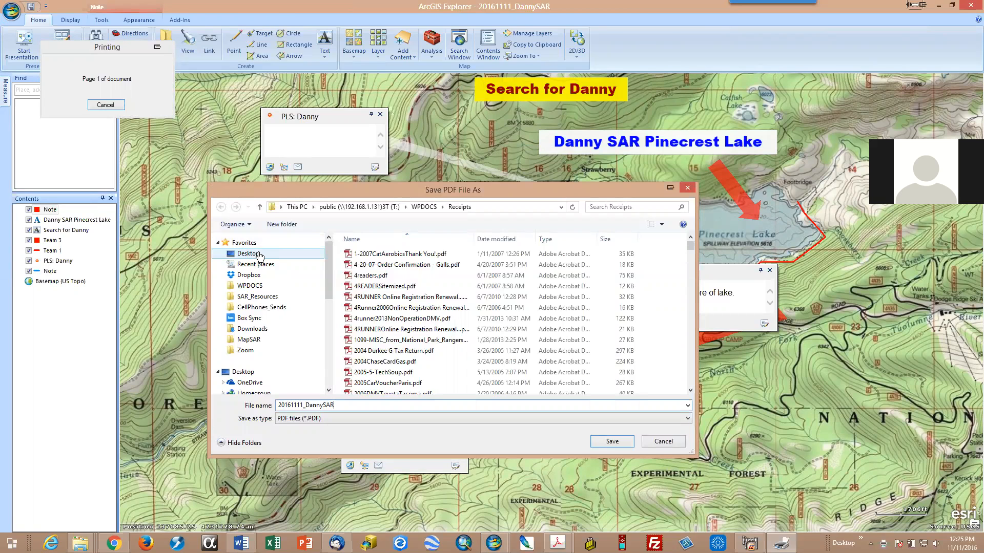
scroll(284, 330, "down", 4)
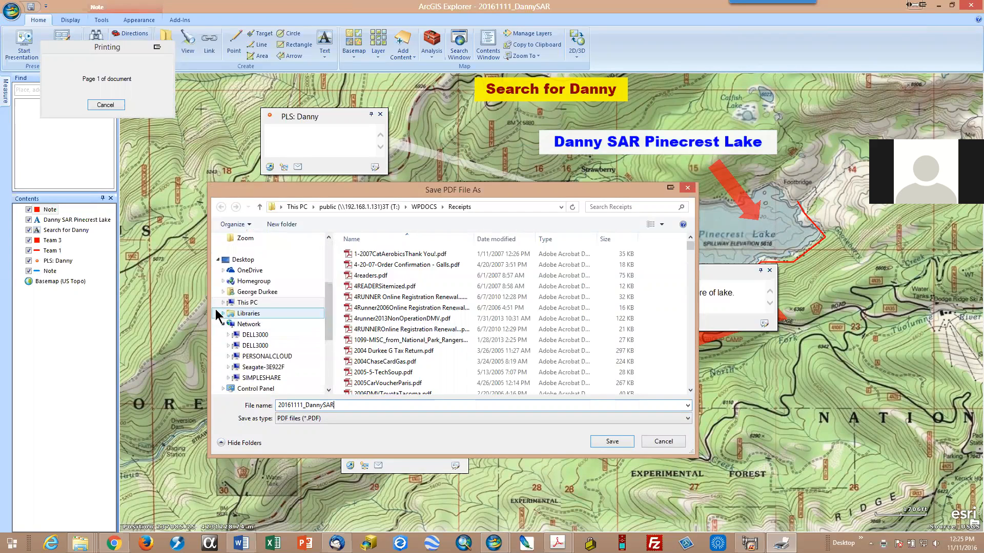
left_click(223, 303)
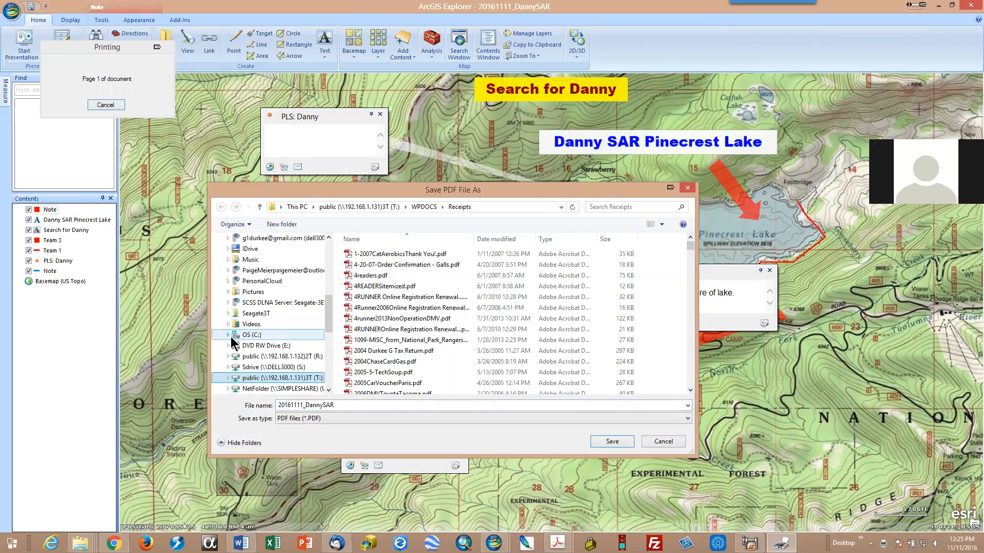
left_click(226, 336)
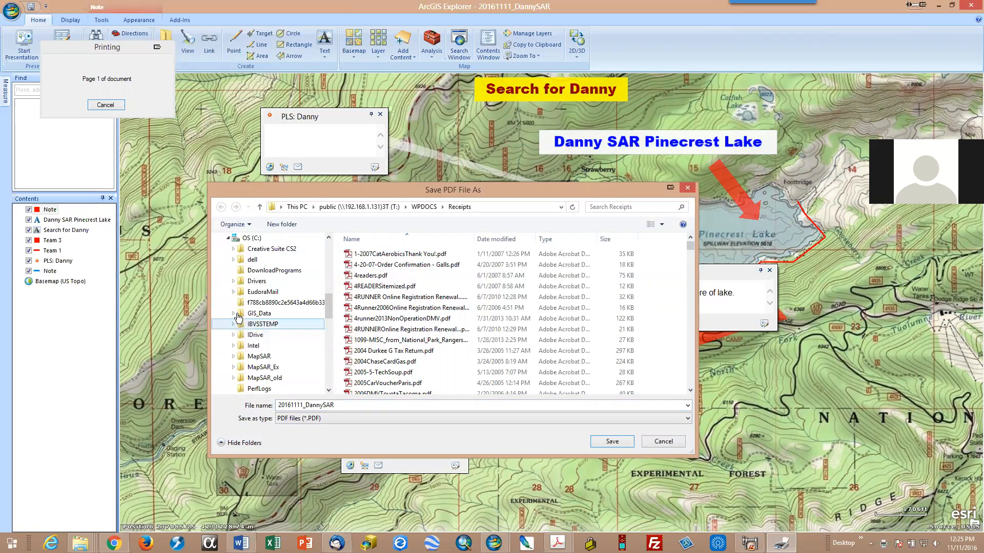
left_click(234, 314)
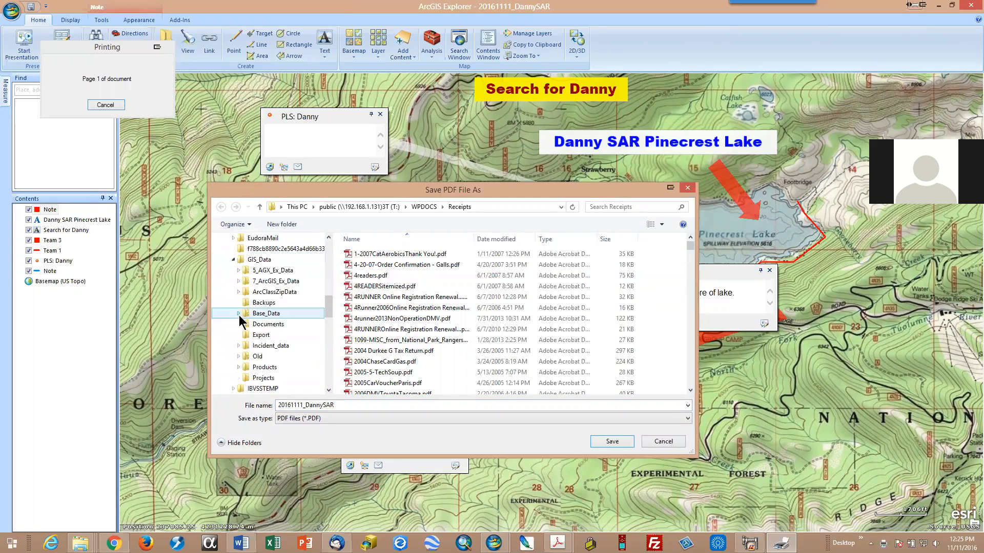
left_click(238, 314)
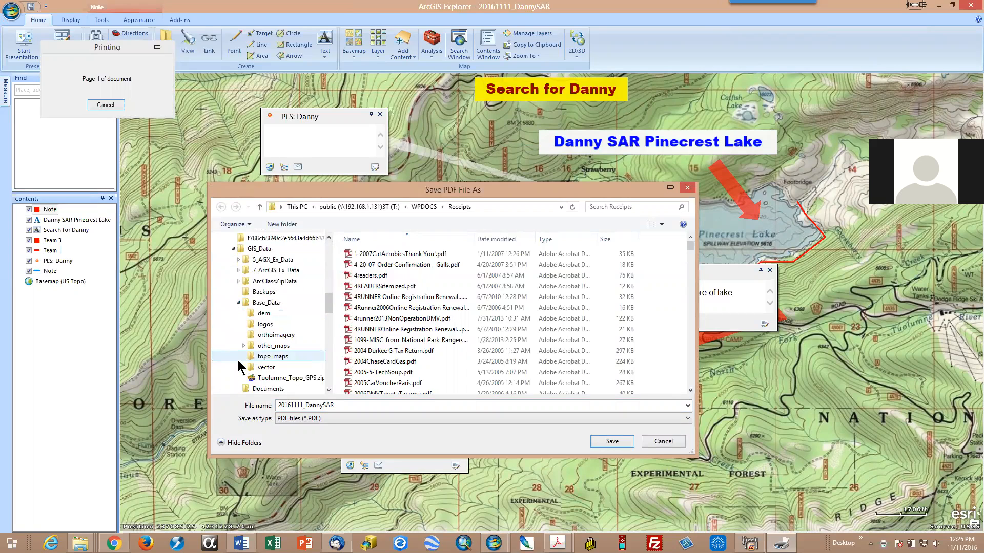
scroll(238, 357, "down", 1)
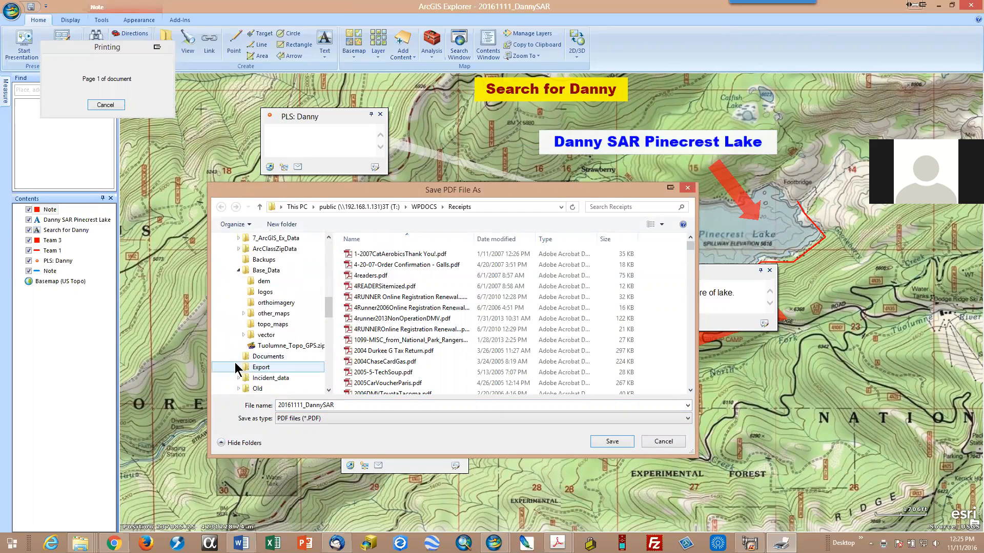
scroll(231, 361, "down", 1)
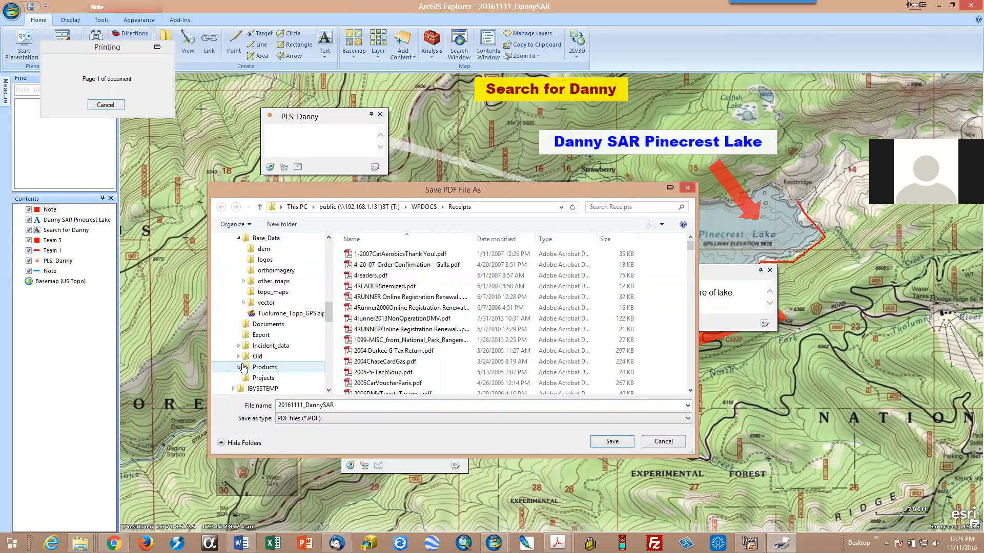
left_click(246, 367)
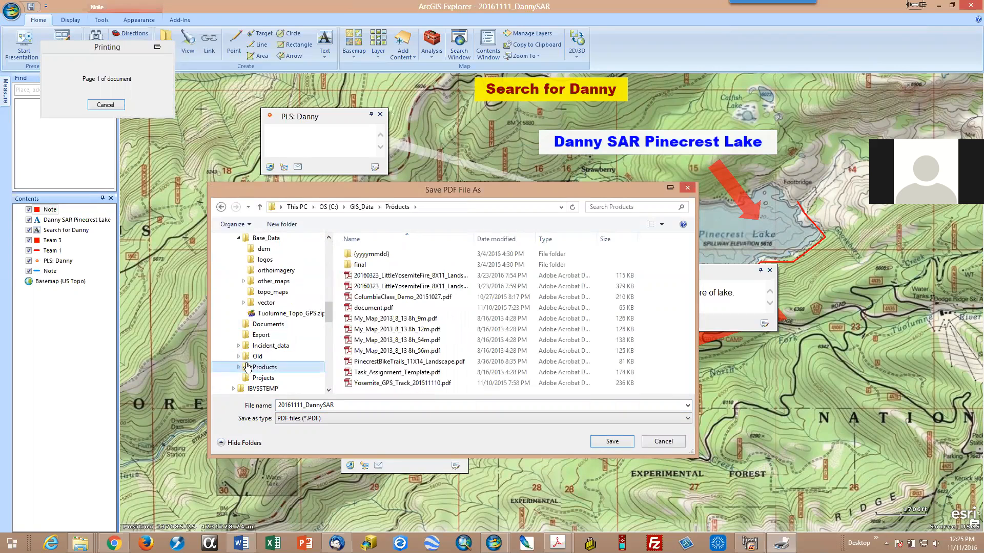
left_click(612, 442)
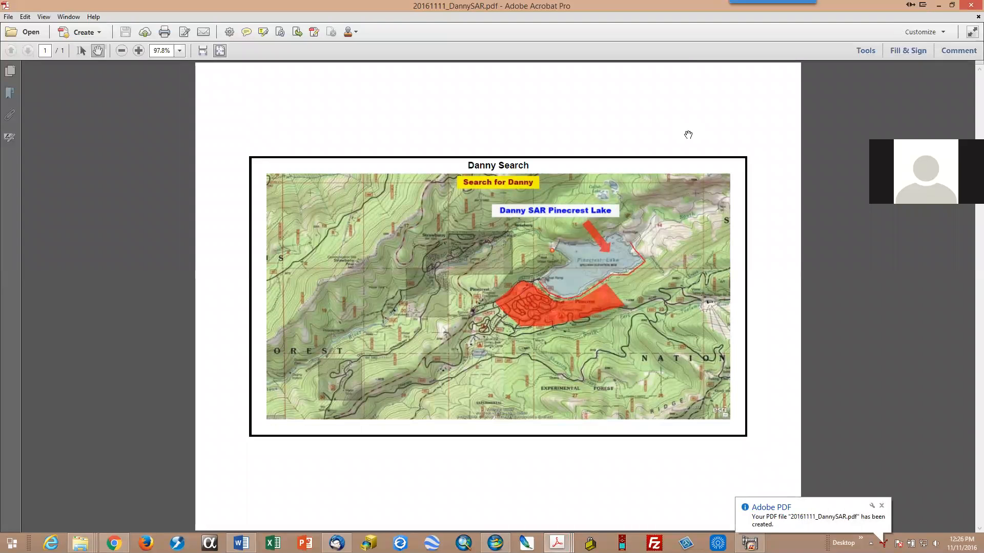
Step: Compare the saved PDF map in Adobe Acrobat with the ArcGIS Explorer map behind it, and return to ArcGIS Explorer
left_click(951, 6)
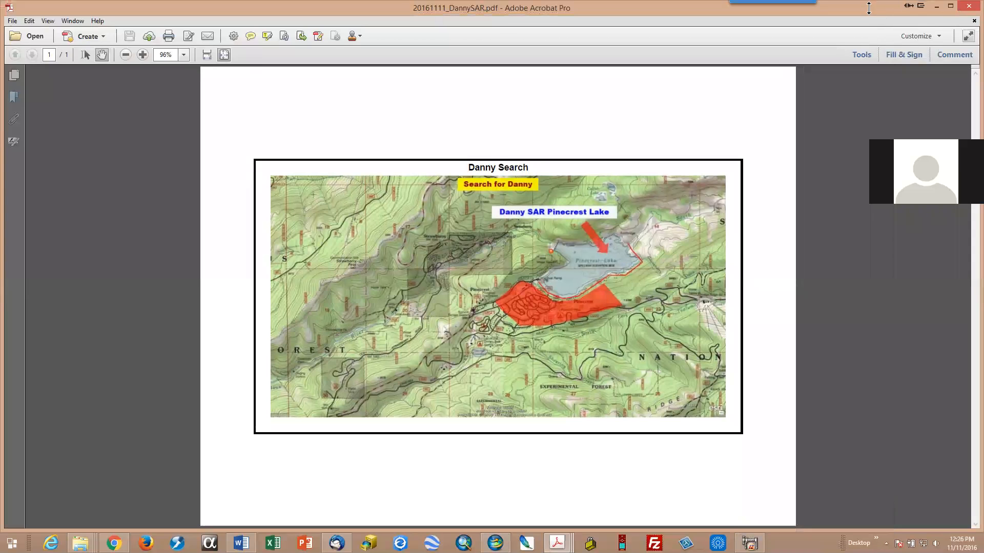
left_click_drag(869, 12, 869, 229)
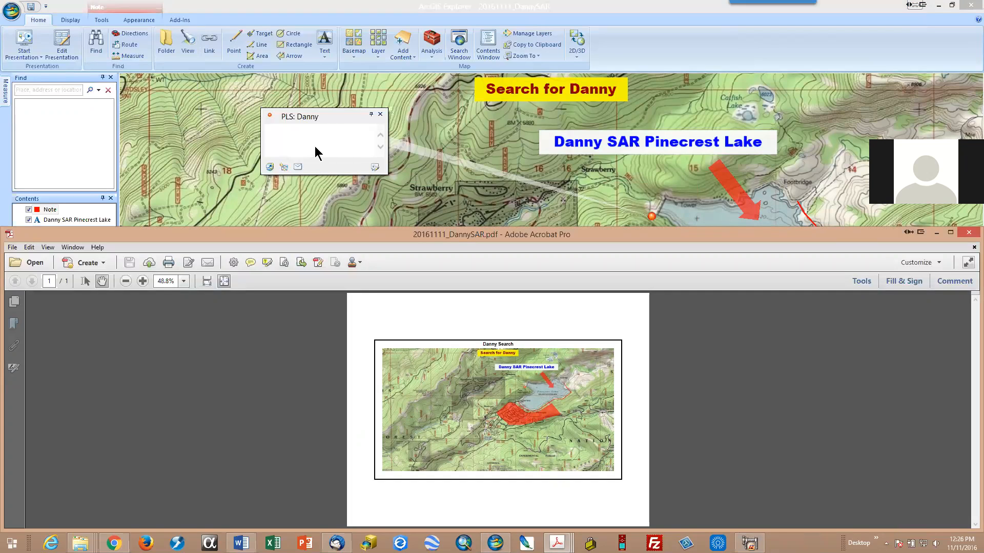
left_click(951, 234)
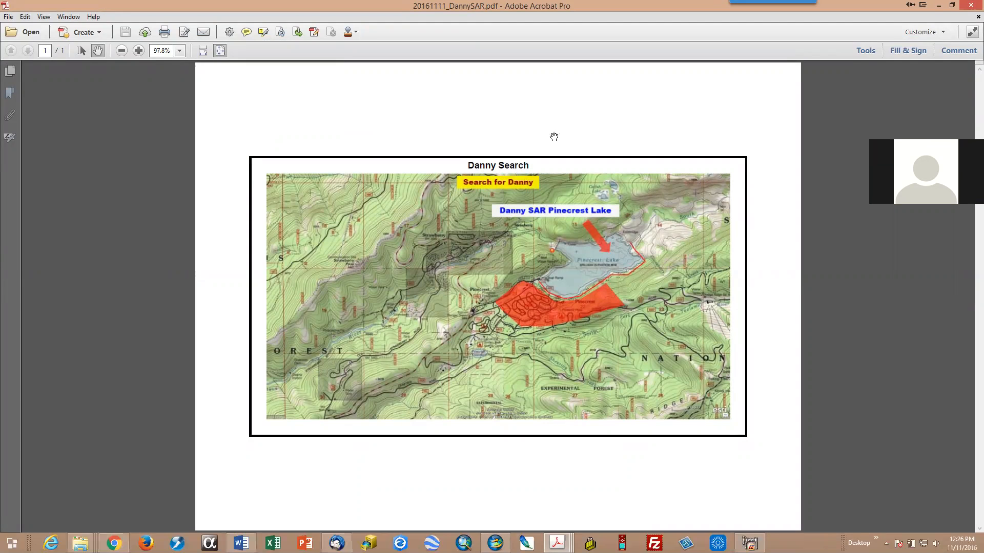
left_click(939, 7)
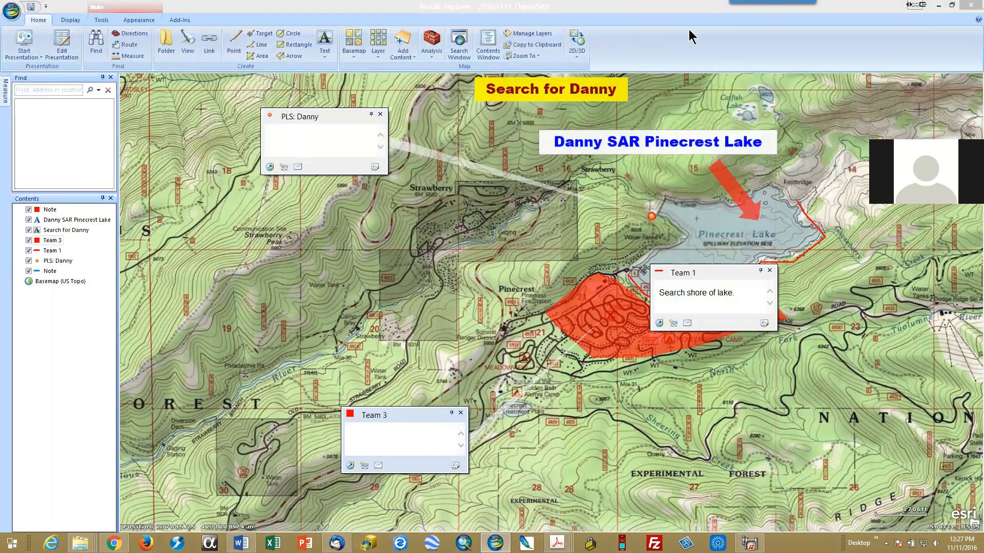
Step: Take a screen capture of the entire ArcGIS Explorer window with its map and notes, leaving out the taskbar
mouse_move(767, 14)
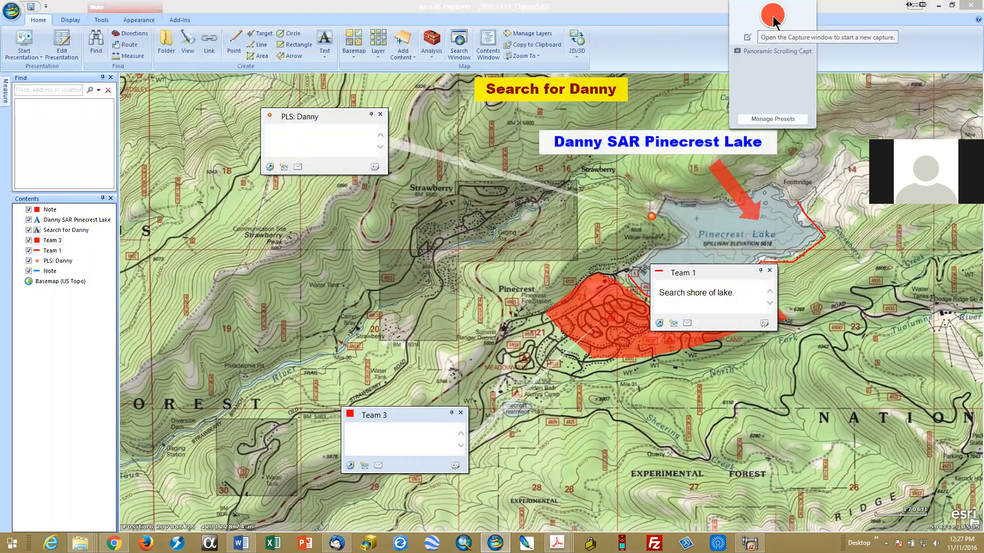
left_click(773, 16)
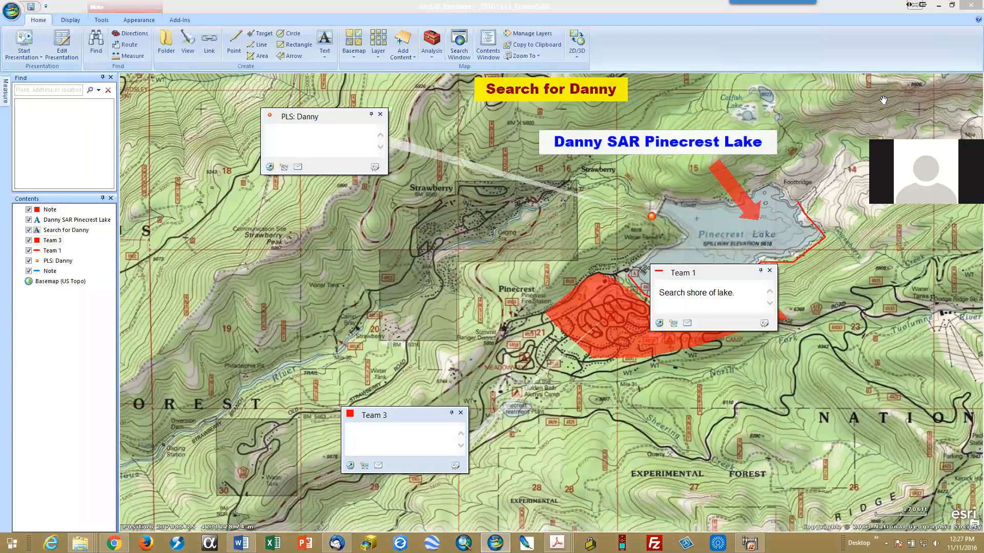
mouse_move(773, 15)
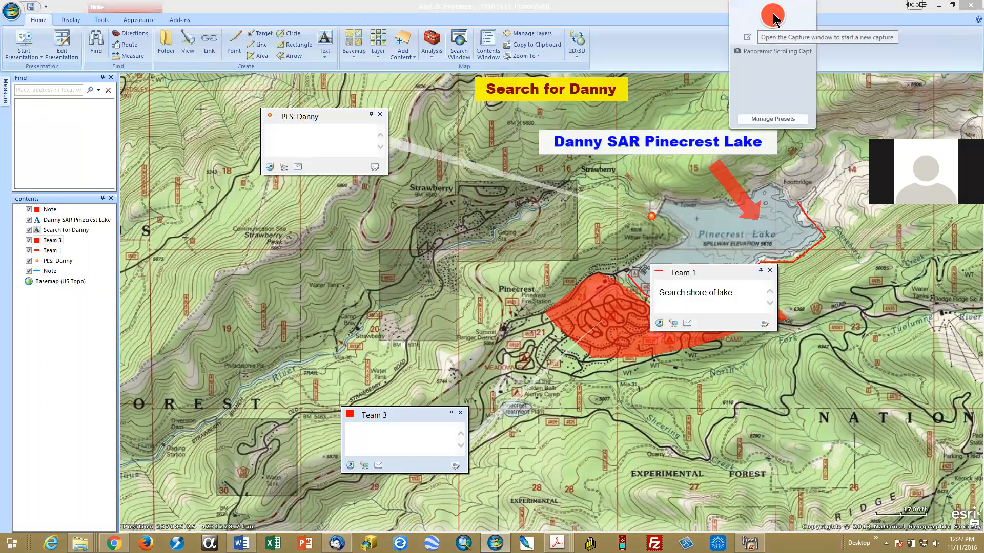
left_click(773, 15)
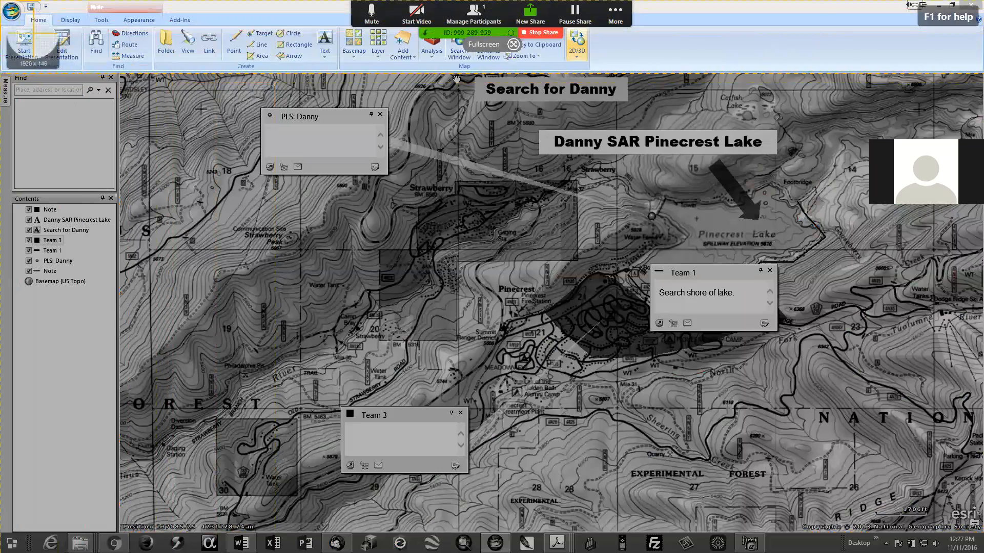
left_click_drag(0, 0, 983, 531)
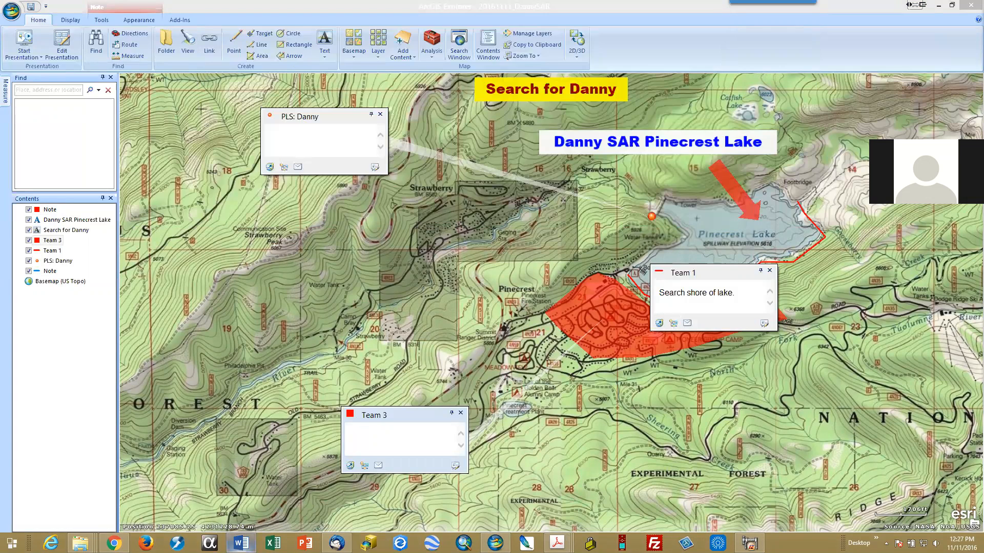
Step: Switch to the blank Word document and set its page to Narrow margins and Landscape orientation
mouse_move(240, 544)
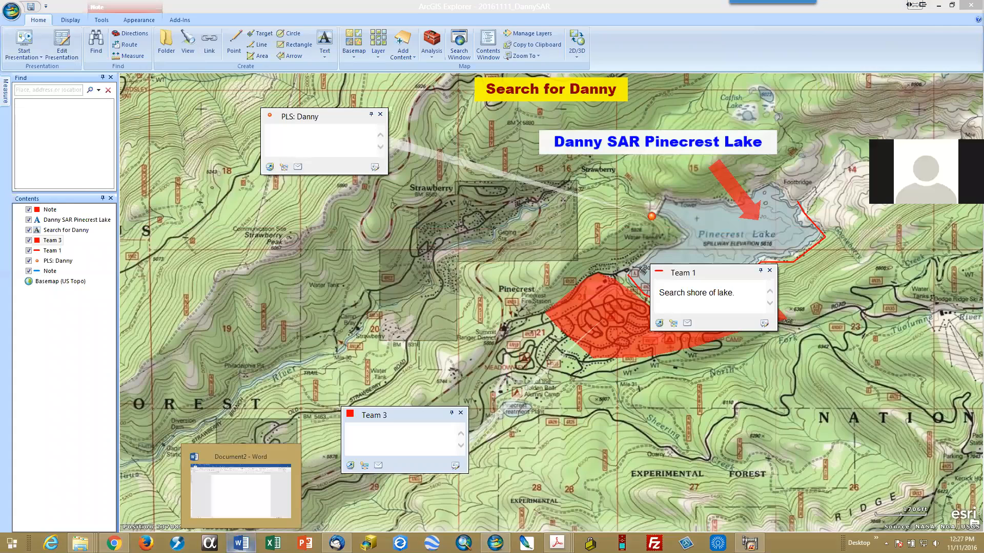
left_click(241, 544)
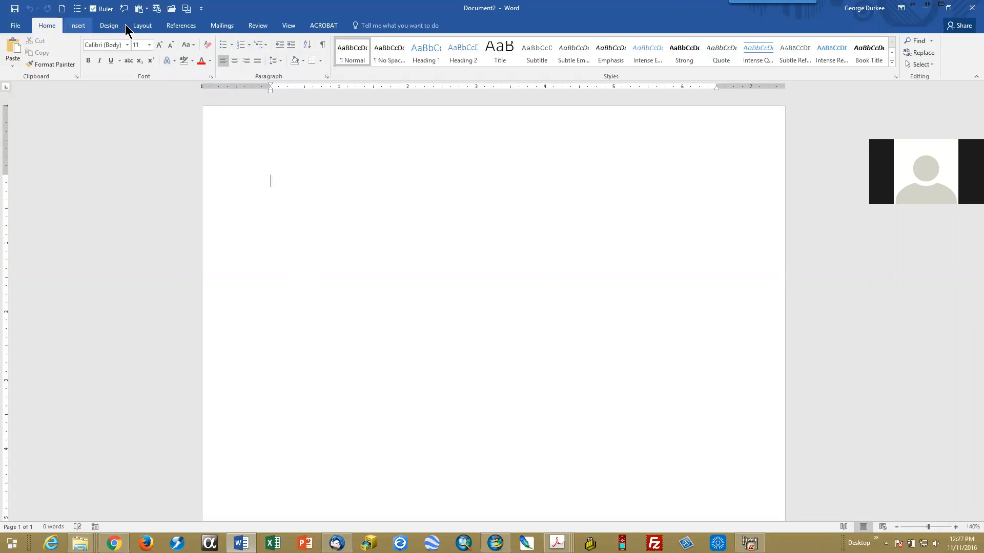
left_click(142, 25)
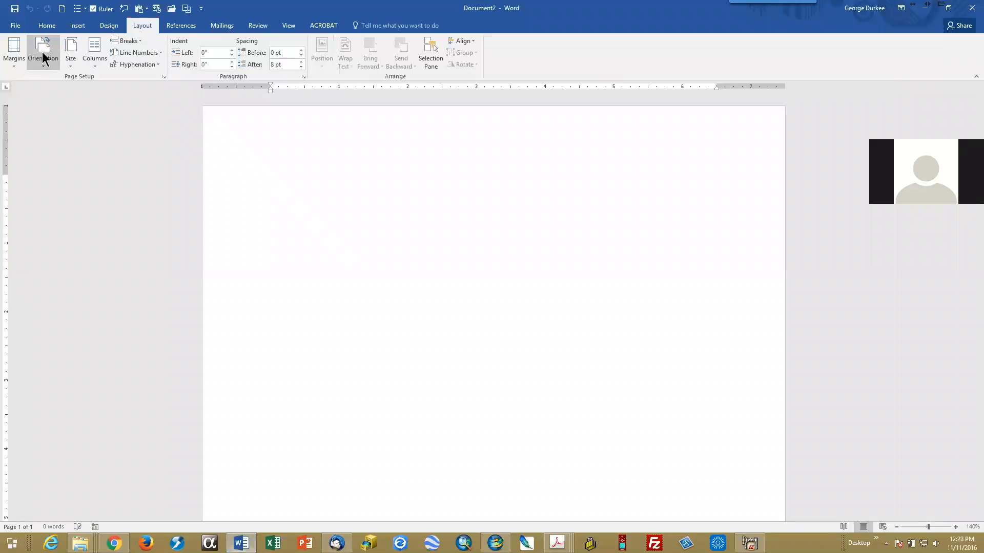
left_click(15, 57)
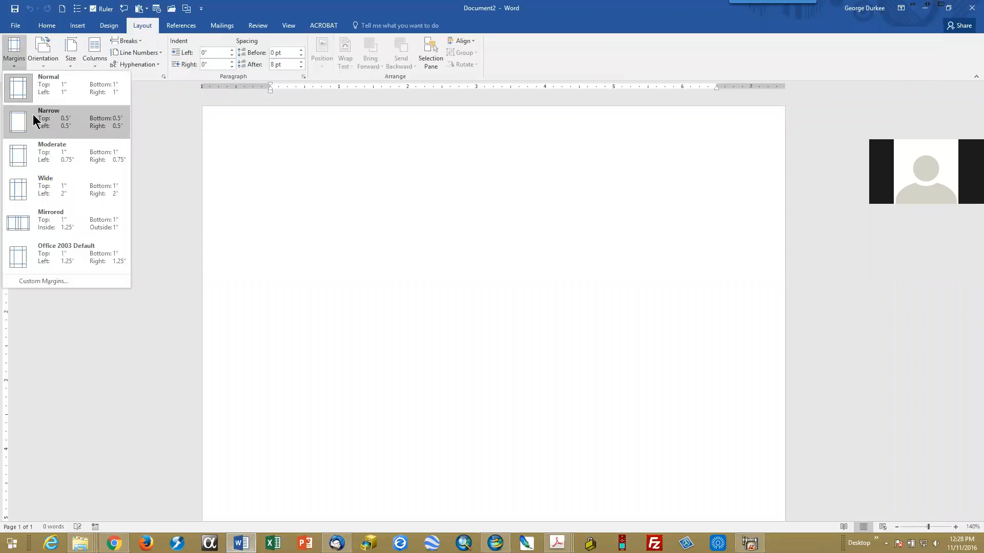
left_click(32, 118)
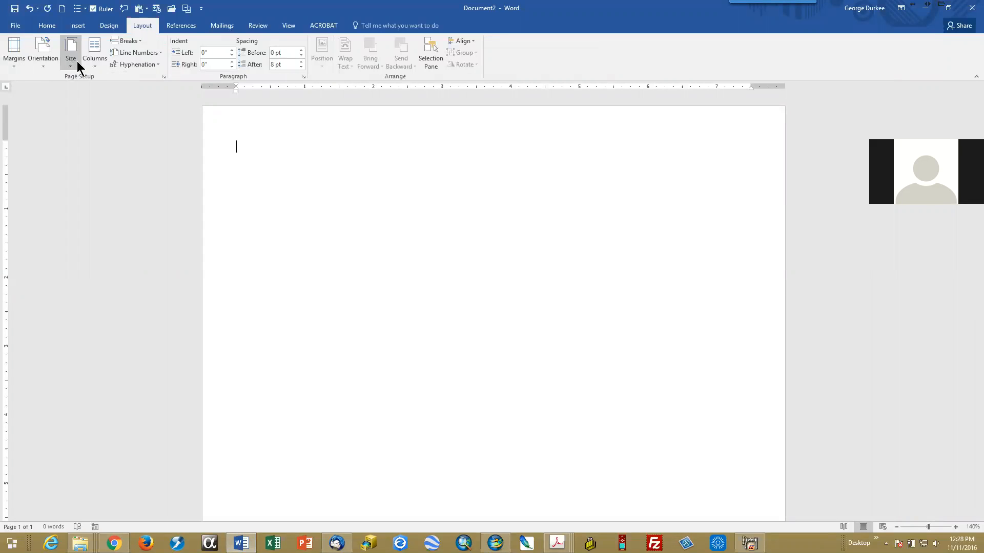
left_click(47, 63)
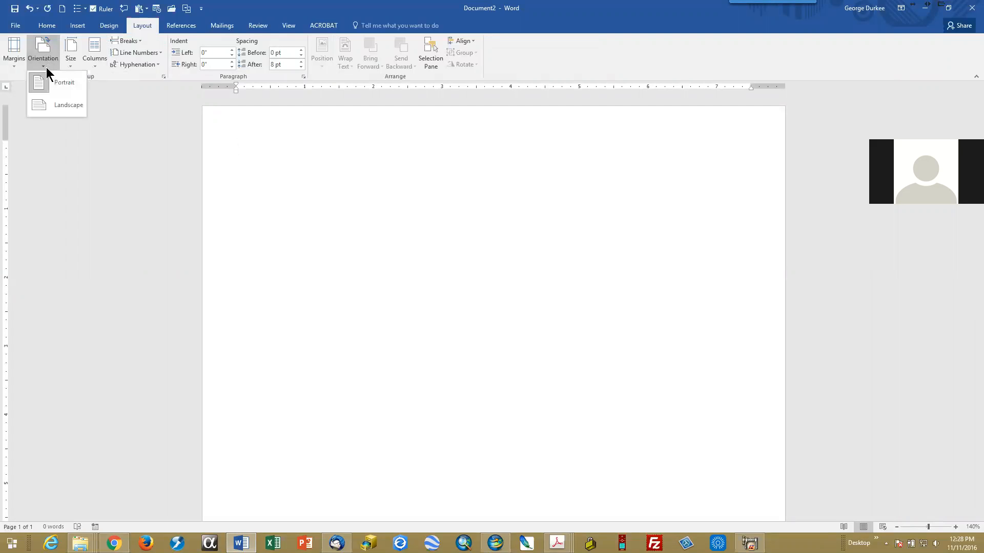
left_click(46, 106)
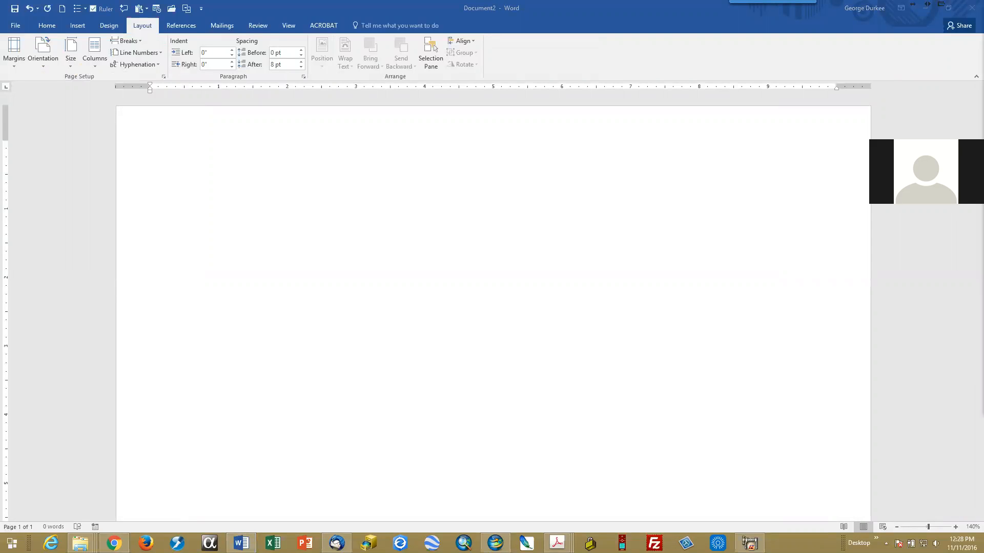
Step: Paste the map capture into the document and select the picture
left_click(416, 205)
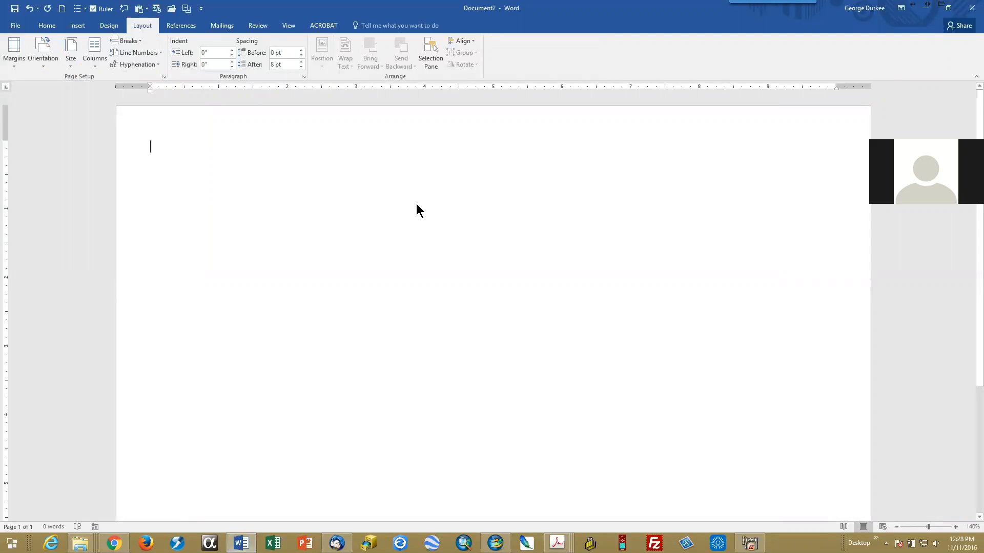
key("ctrl+v")
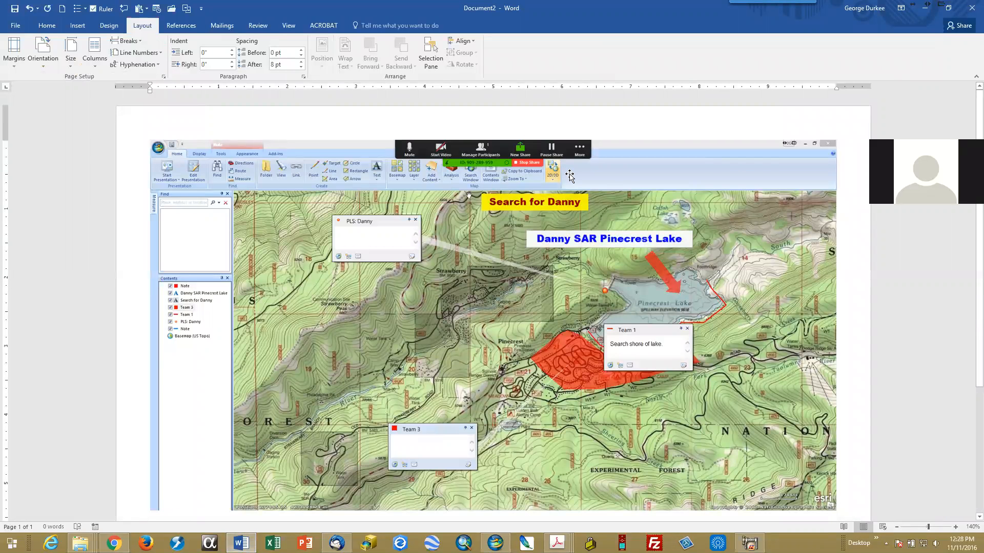
left_click(629, 179)
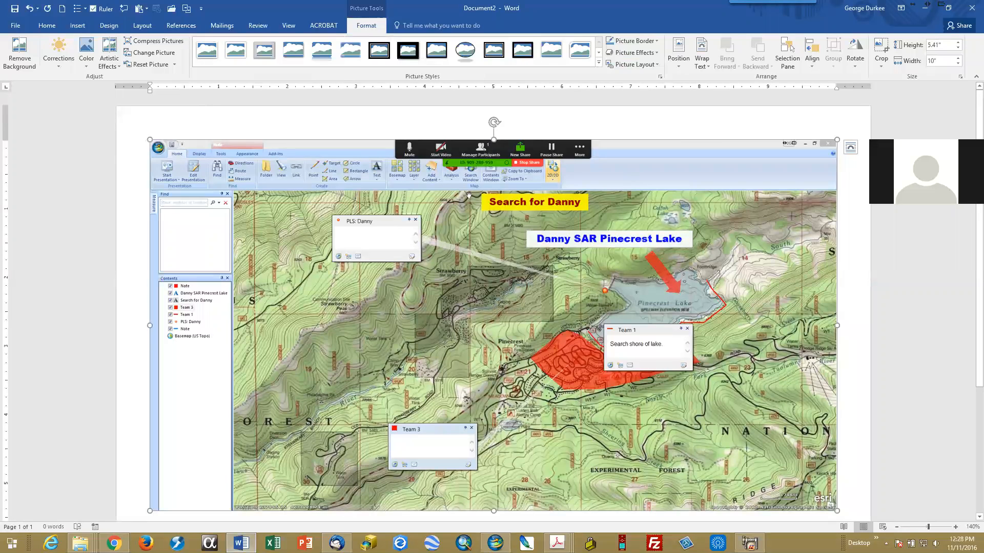
scroll(815, 242, "down", 3)
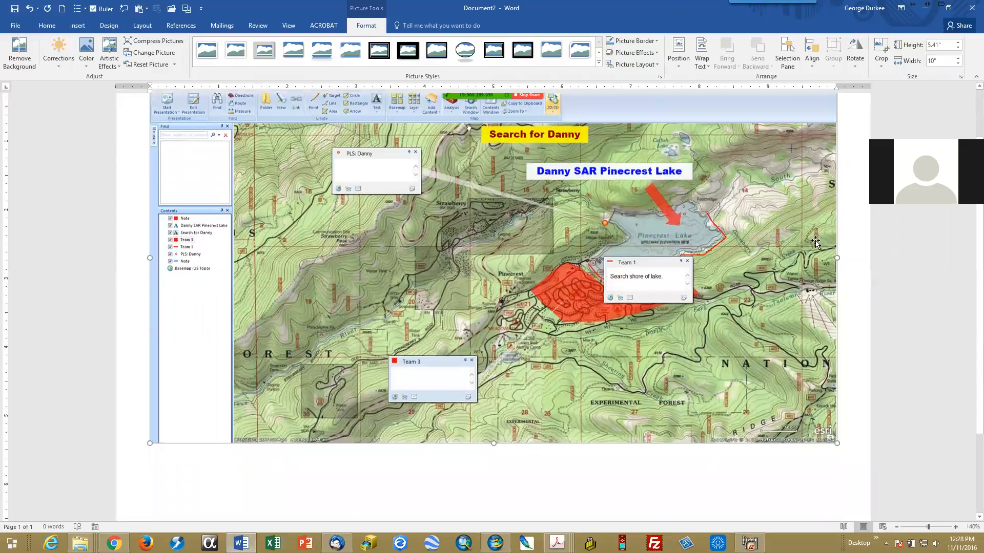
scroll(815, 242, "up", 2)
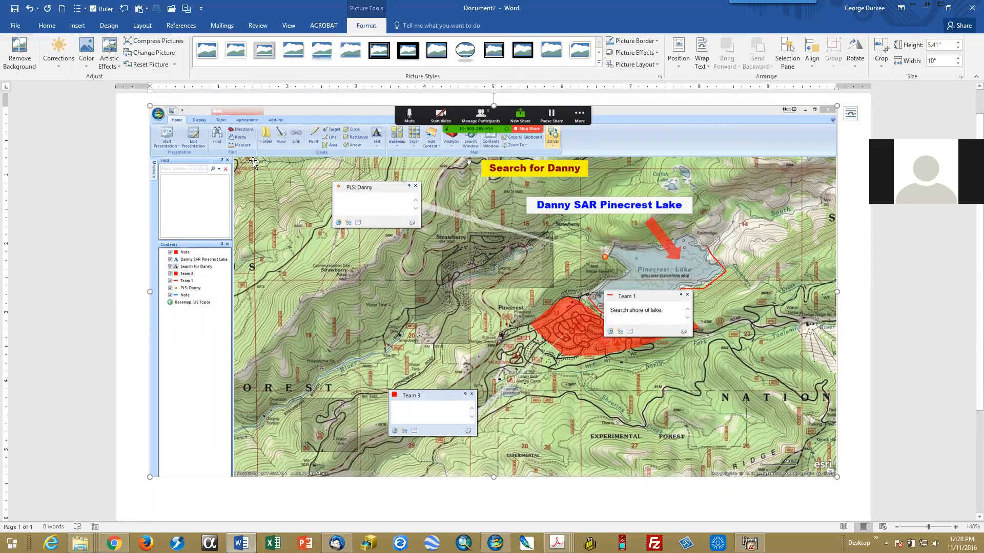
Step: Crop the ribbon and the Find and Contents panes off the picture, leaving about 4.65" high by 8.78" wide
left_click(883, 72)
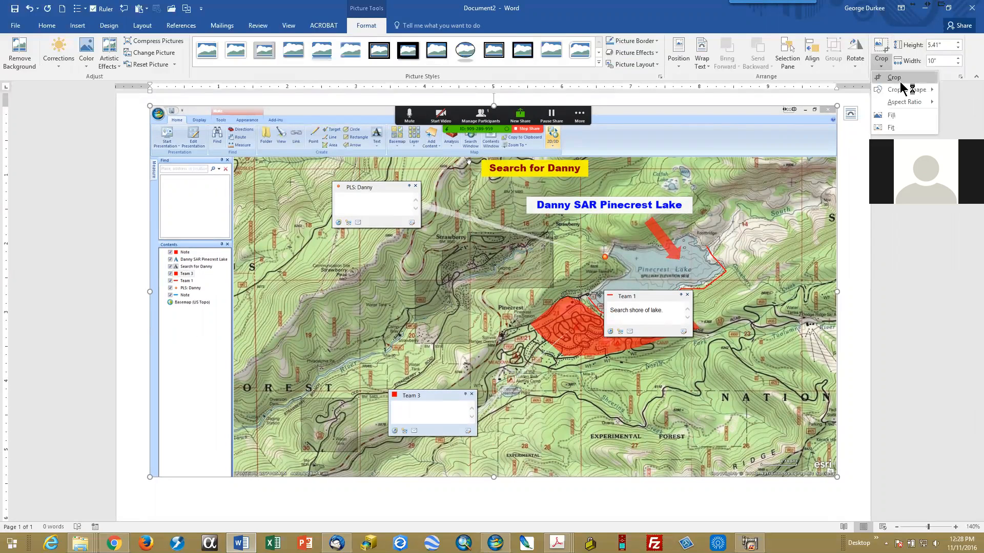
left_click(895, 80)
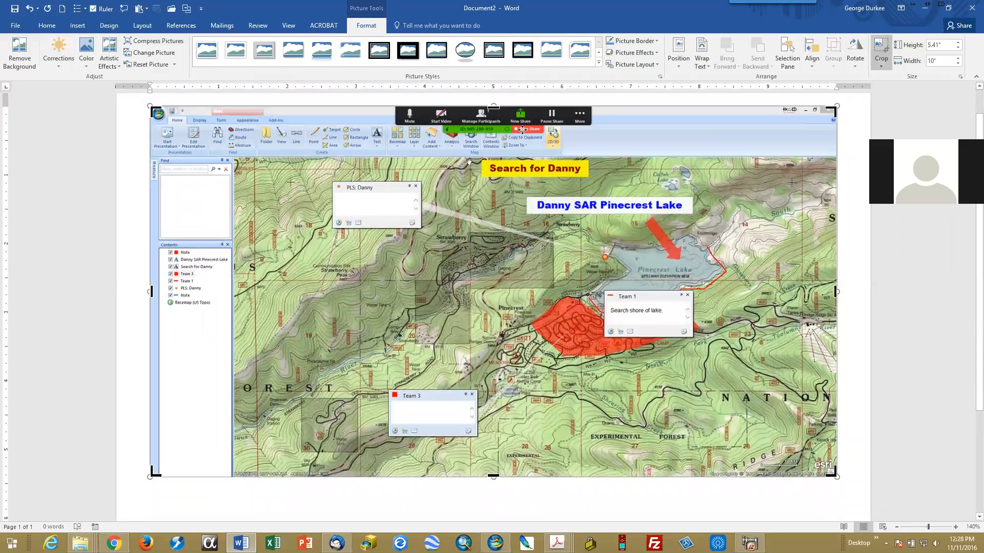
left_click_drag(493, 108, 487, 158)
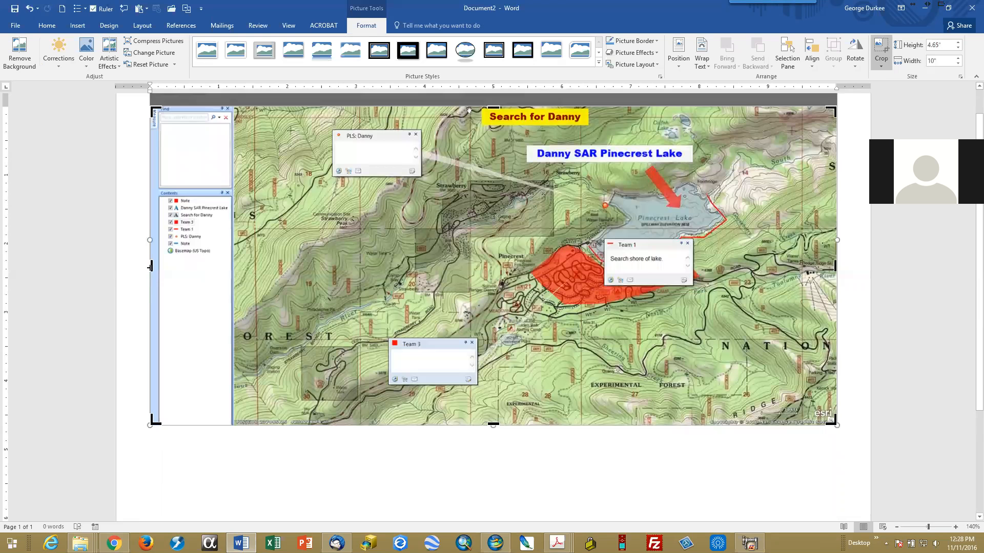
left_click_drag(150, 266, 233, 270)
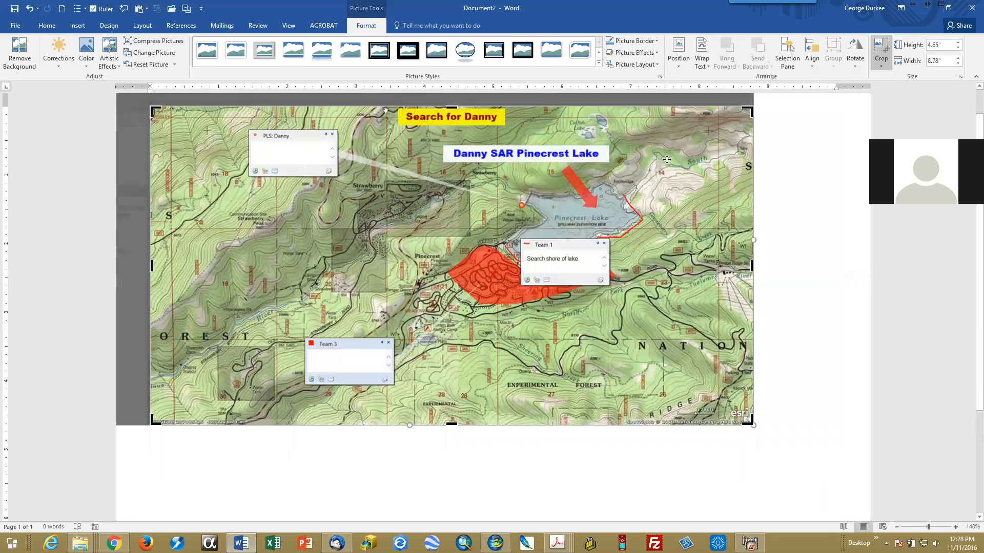
Step: Apply the crop and enlarge the map picture to about 5.43" high by 10.26" wide
left_click(879, 51)
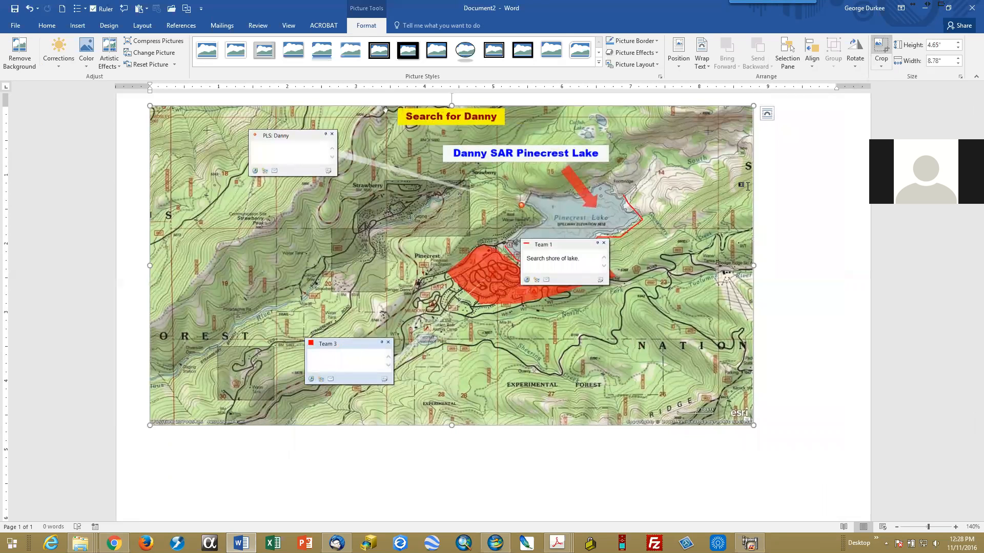
left_click_drag(753, 426, 792, 477)
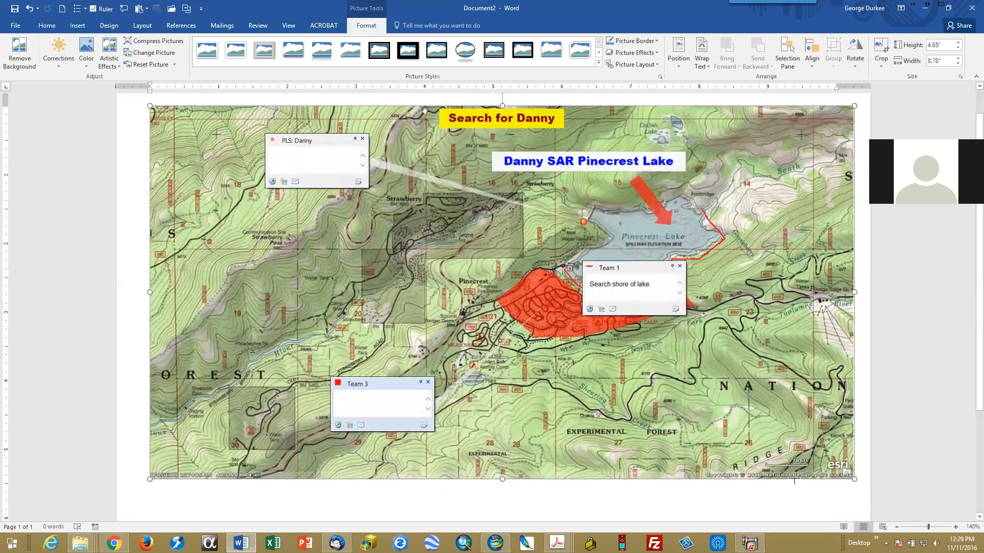
left_click(87, 211)
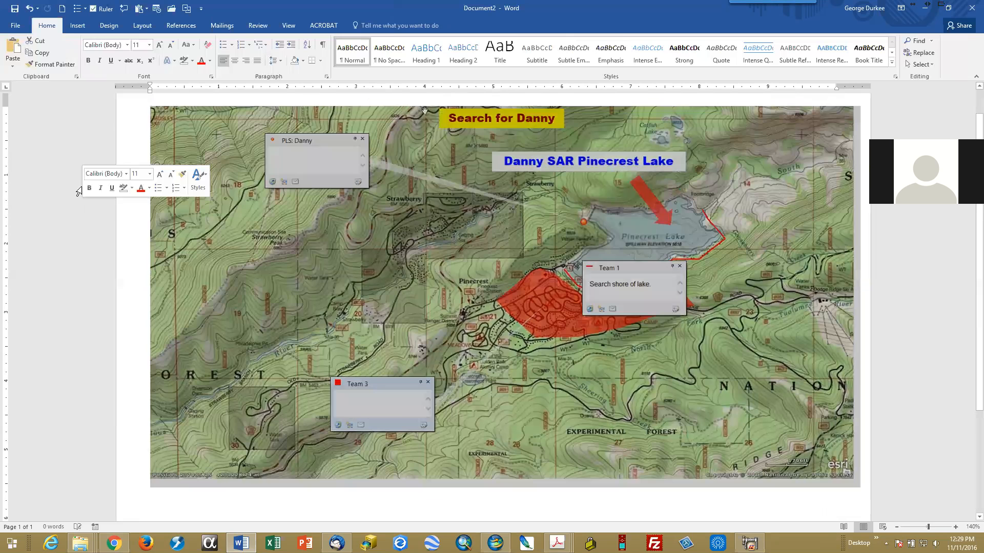
Step: Save the document as DannySAR in Word Document format in the GIS_Data Products folder on drive C
left_click(14, 9)
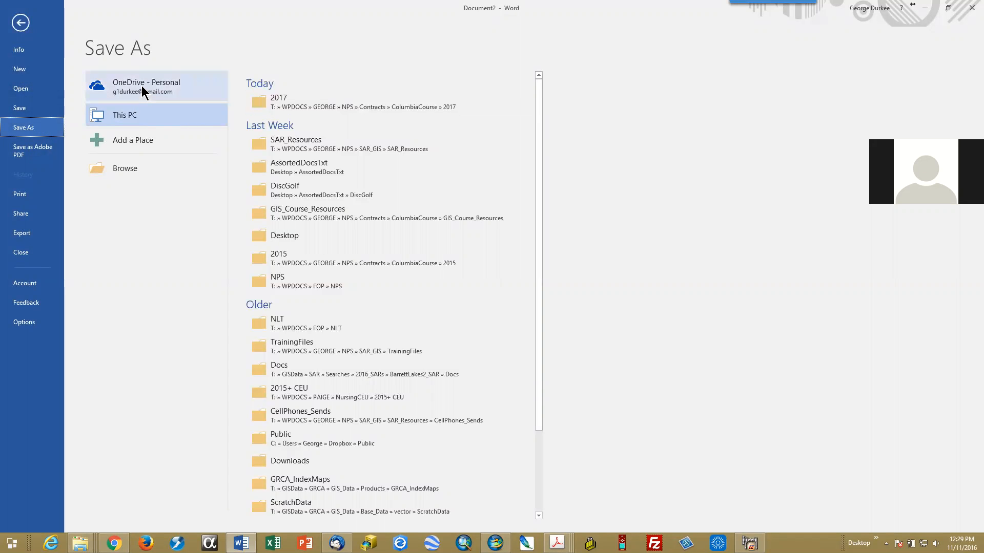
left_click(135, 165)
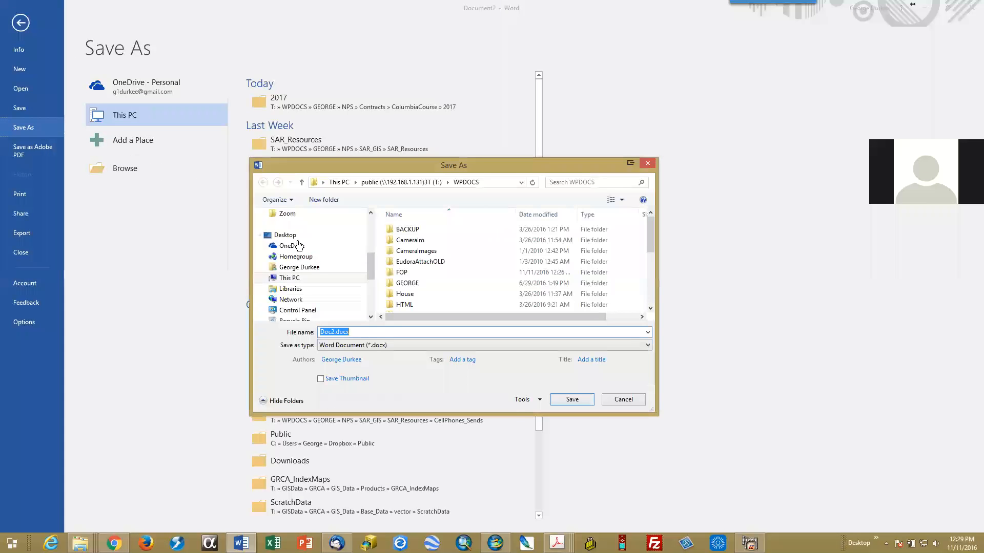
left_click_drag(370, 262, 369, 220)
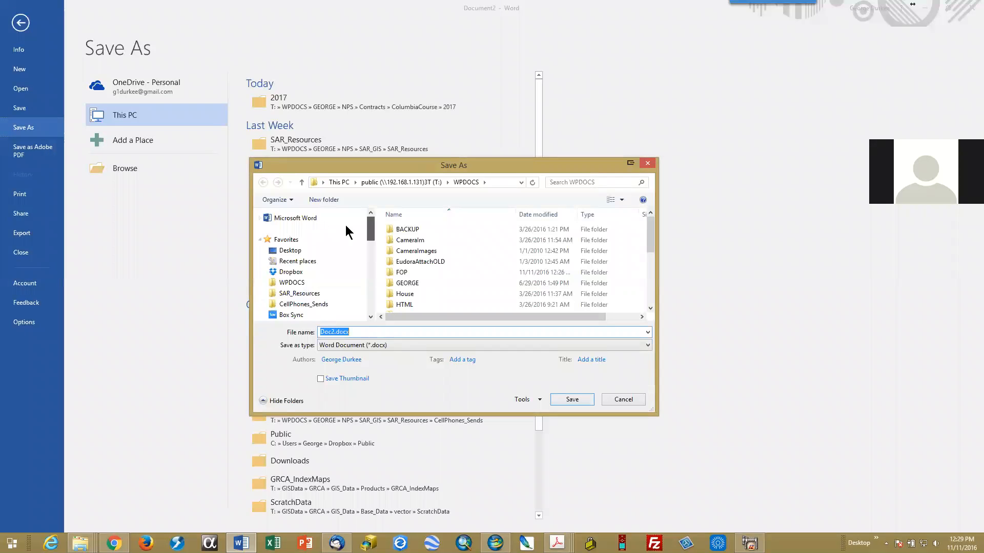
left_click(296, 262)
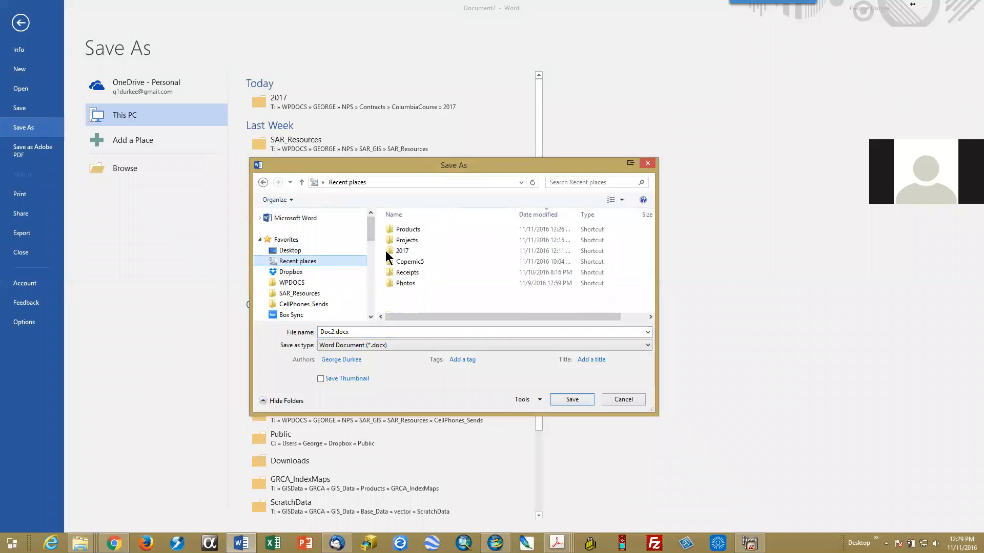
double_click(406, 229)
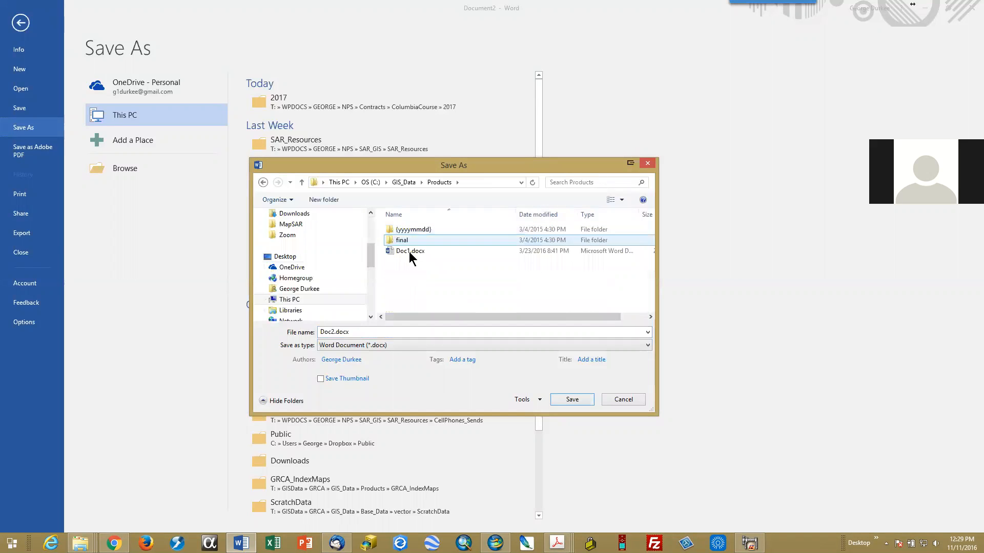
double_click(379, 330)
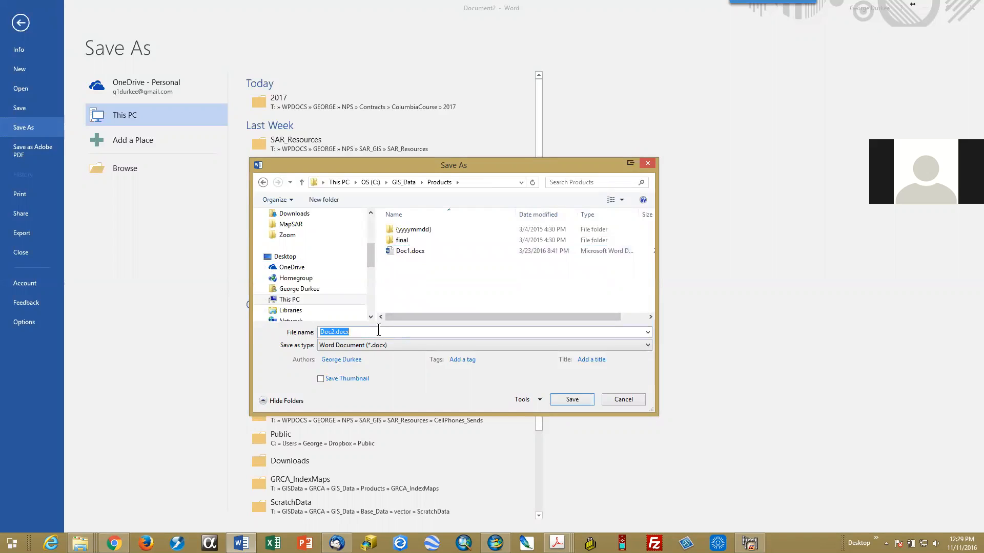
type("DannyS")
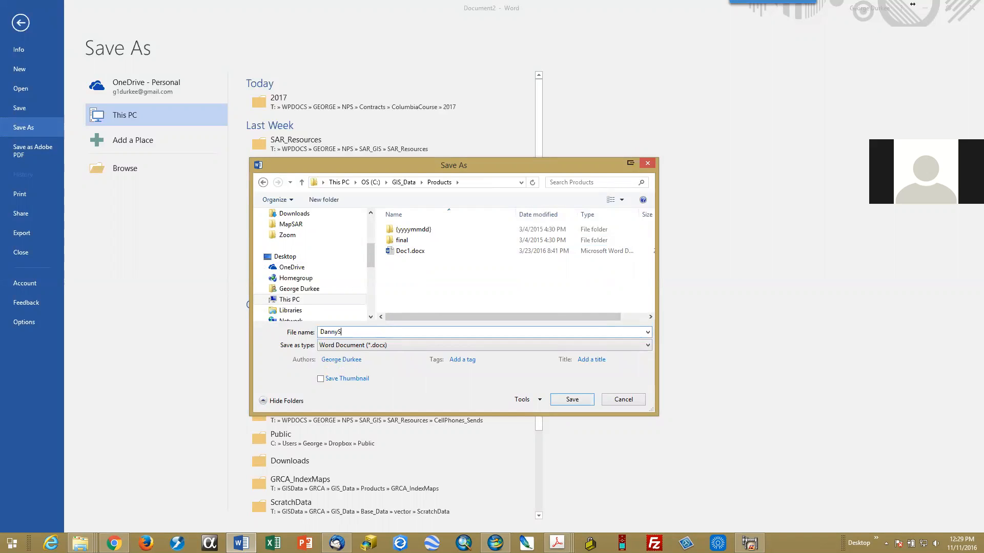
type("AR.docx")
key("Return")
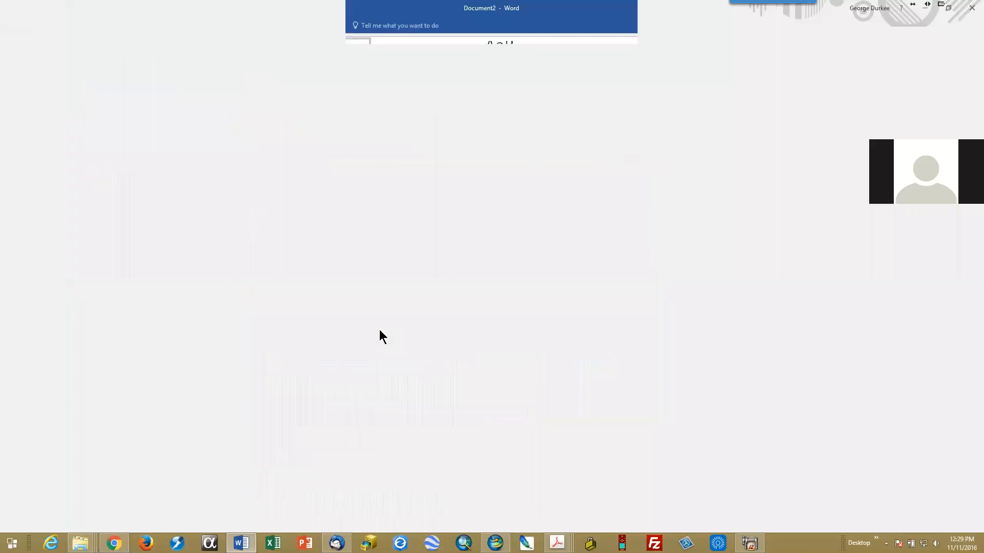